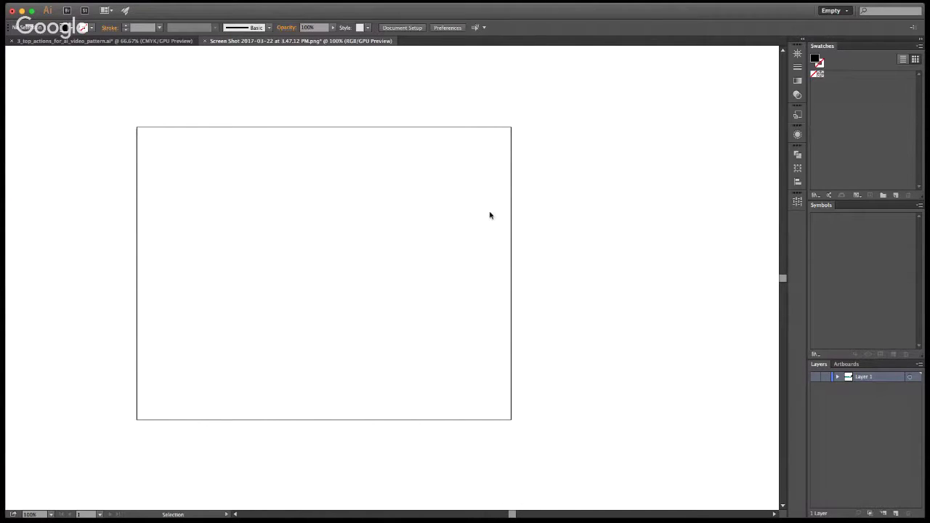
# - Switch to the Pattern Ext Feb 2017 workspace and make Layer 1 visible
pyautogui.hotkey('alt', 'F9')
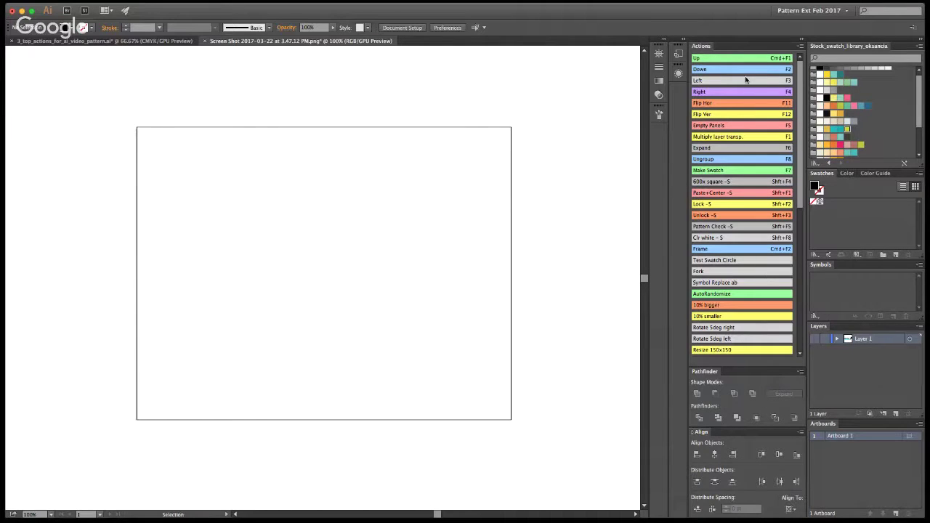
pyautogui.scroll(-1, 754, 271)
pyautogui.scroll(-3, 747, 271)
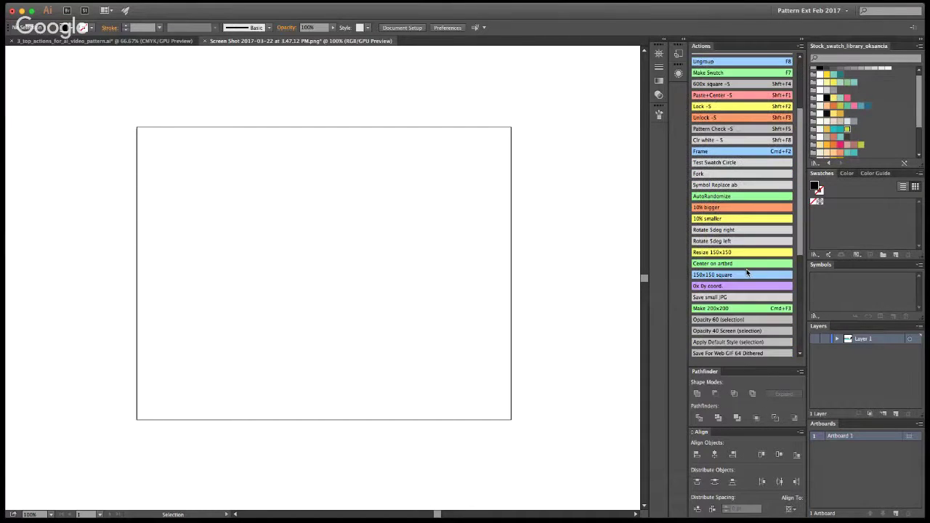
pyautogui.scroll(3, 736, 126)
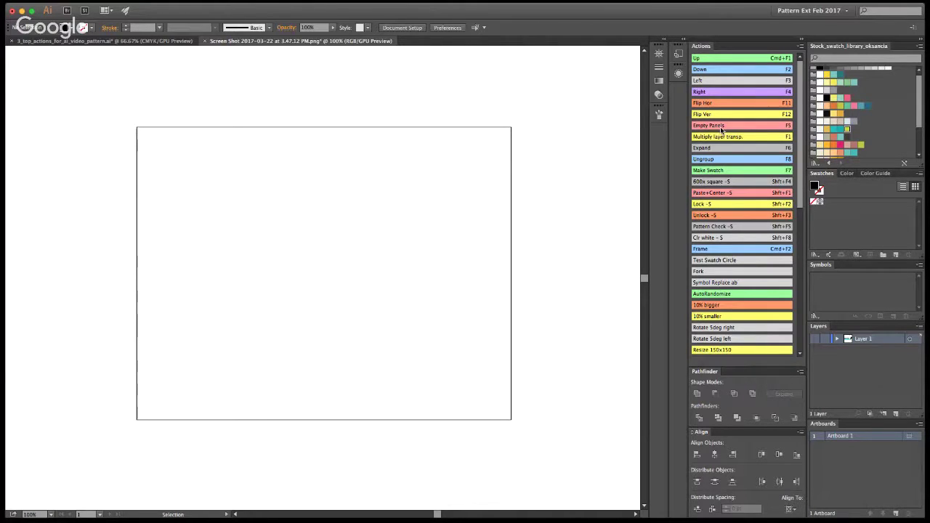
pyautogui.click(815, 340)
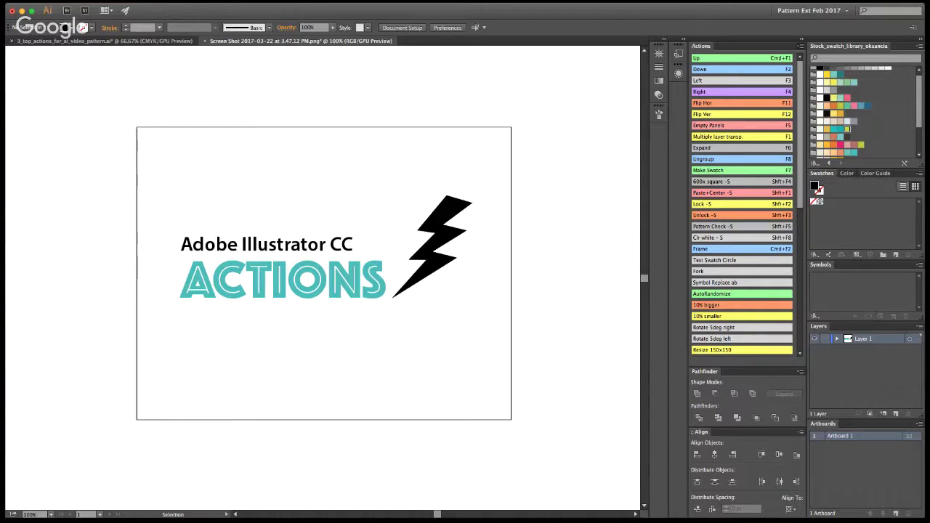
# - Show the Custom Actions set as an editable list, examine the recorded commands of the Up action, and return to button mode
pyautogui.click(800, 47)
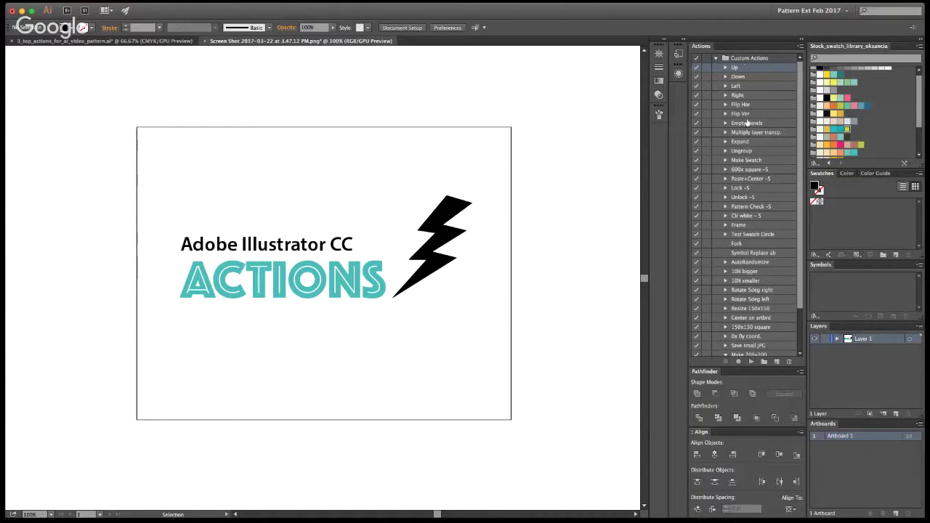
pyautogui.scroll(-5, 763, 319)
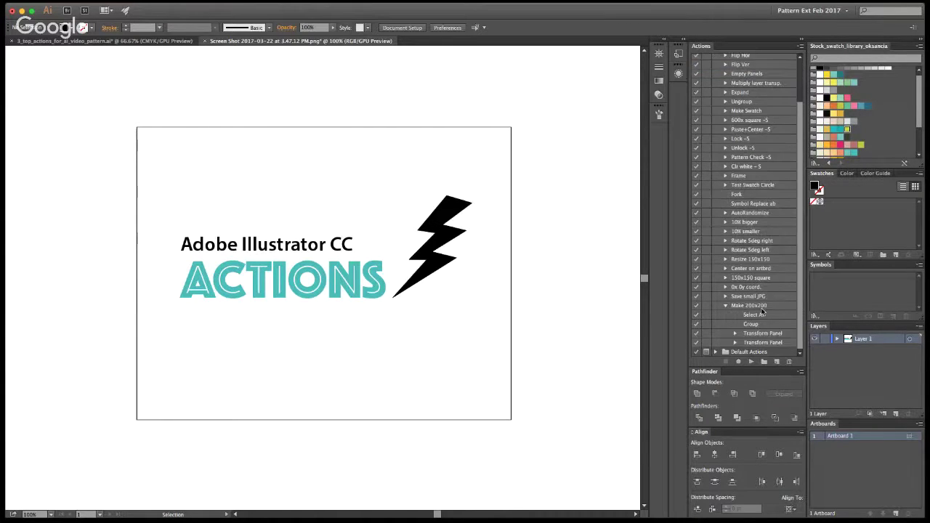
pyautogui.scroll(5, 763, 319)
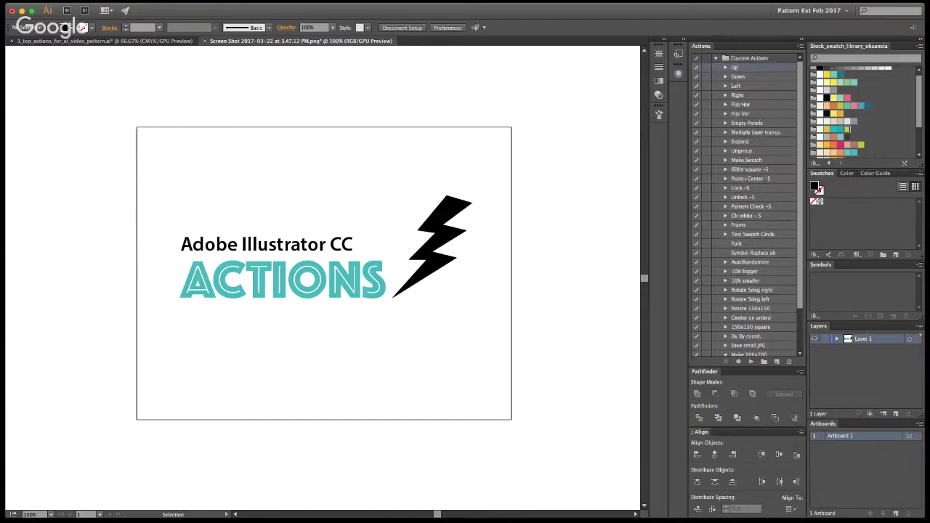
pyautogui.click(741, 60)
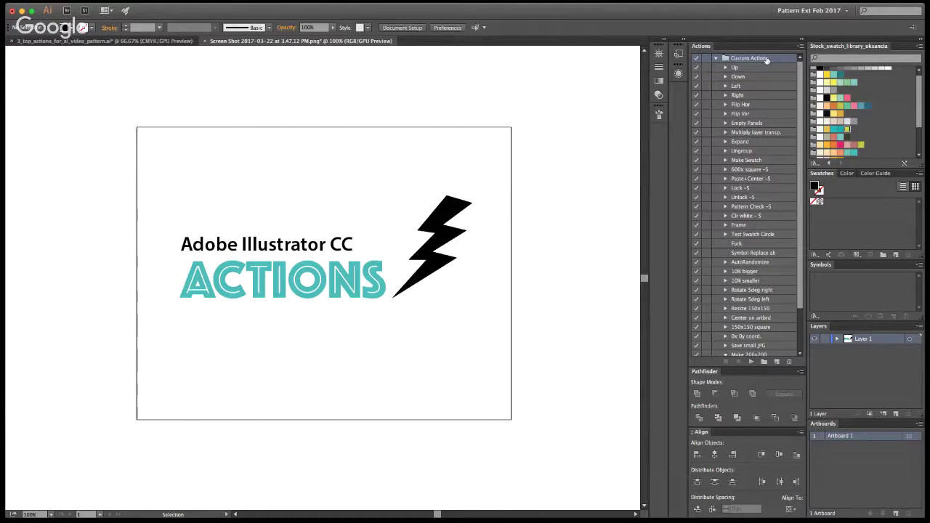
pyautogui.click(725, 67)
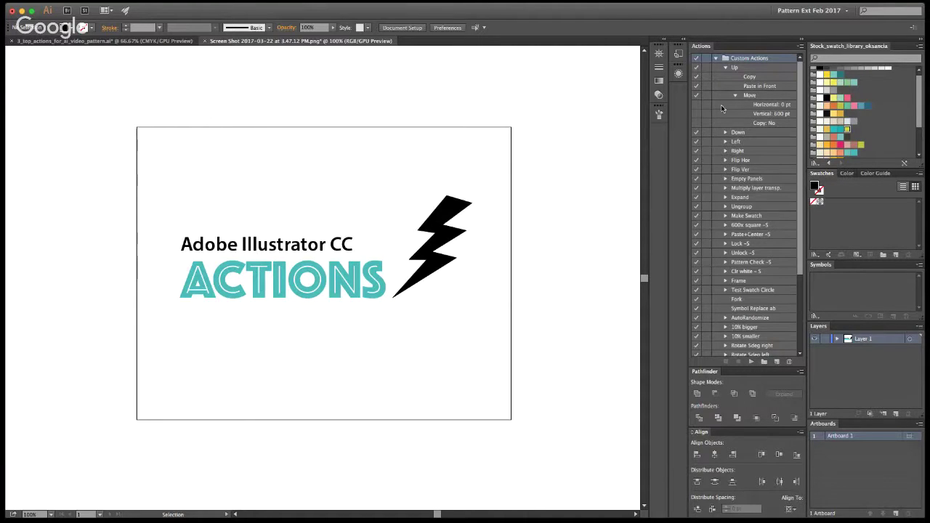
pyautogui.click(725, 68)
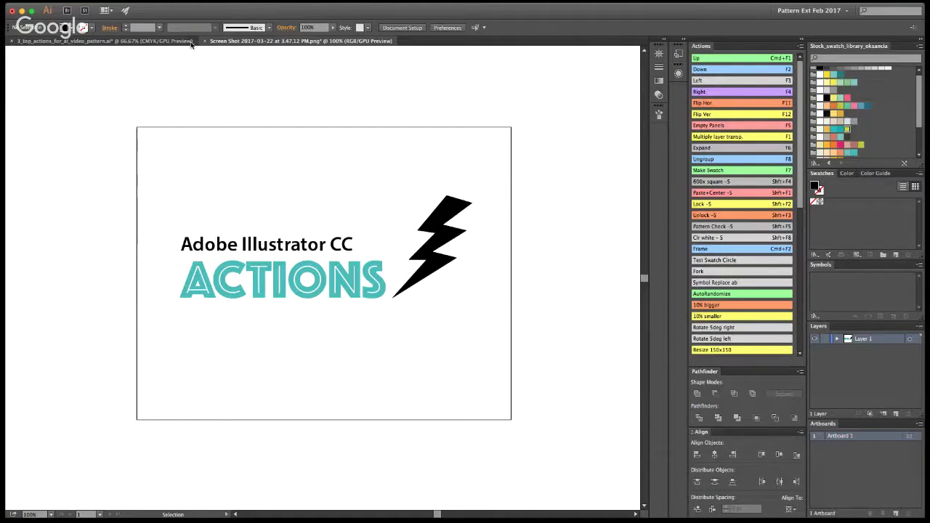
# - Switch to the 3_top_actions_for_ai_video_pattern.ai document and reopen the symbol with the 600 px square for editing
pyautogui.click(160, 42)
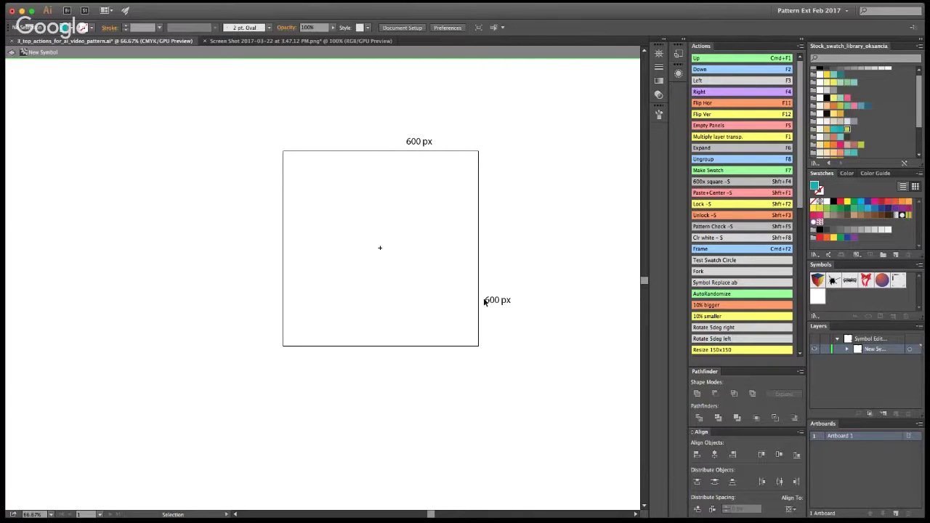
pyautogui.click(345, 209)
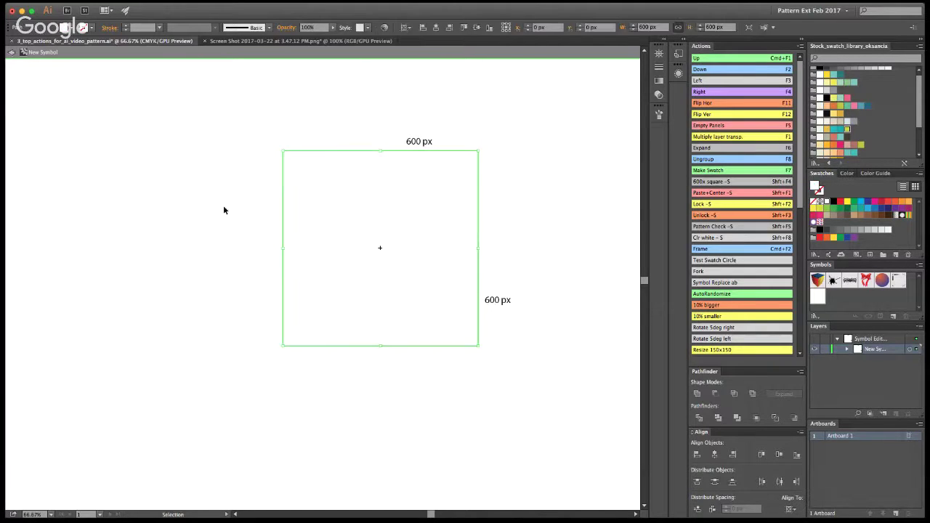
pyautogui.click(221, 208)
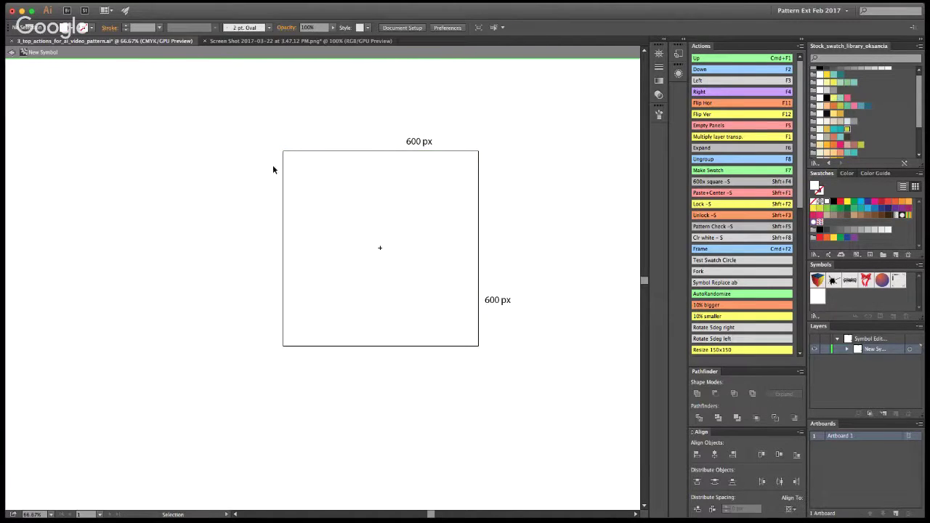
pyautogui.click(11, 54)
pyautogui.doubleClick(368, 238)
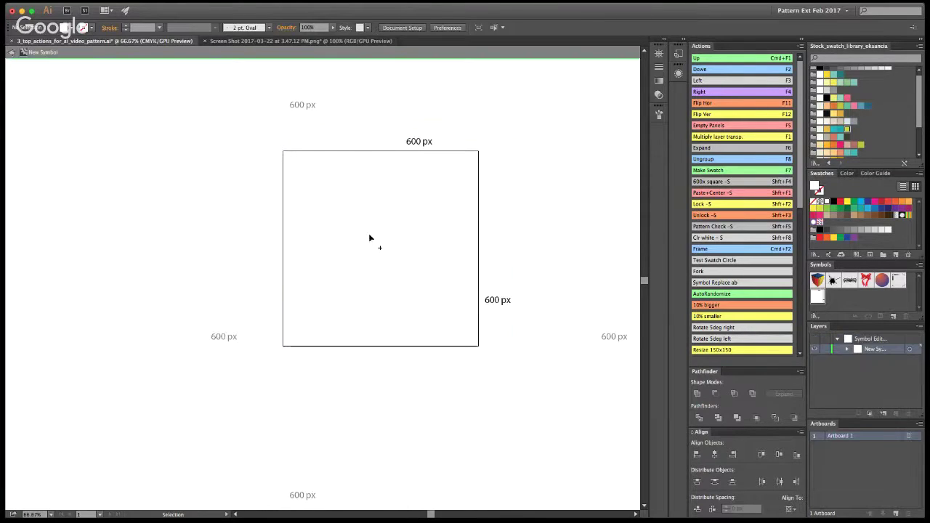
pyautogui.click(373, 239)
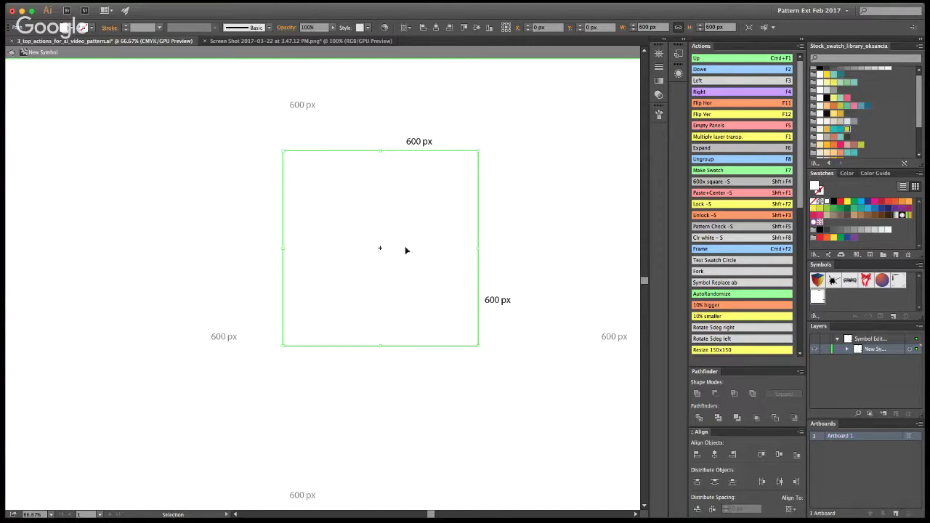
pyautogui.click(506, 260)
# - Paste the teal circle, orange star, pink hexagon and green triangle onto the edges of the 600 px square
pyautogui.press('a')
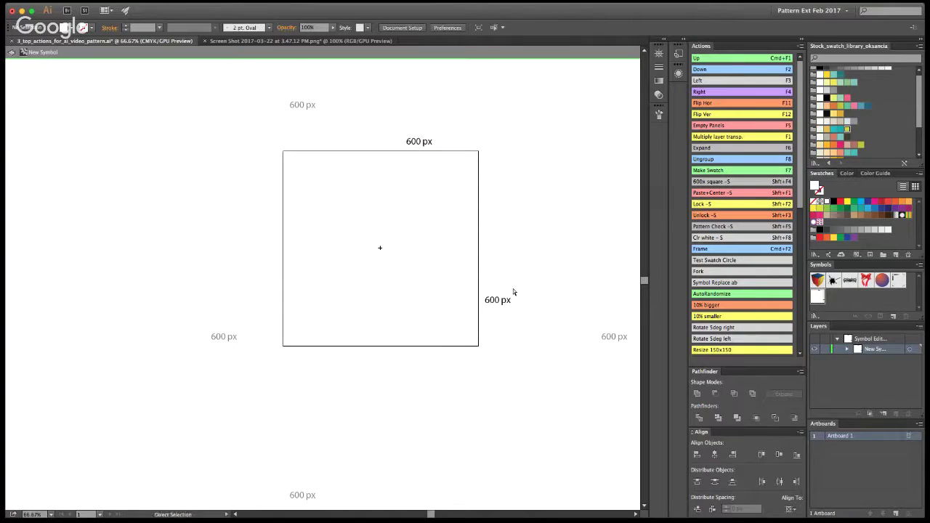
pyautogui.press('v')
pyautogui.press('super+v')
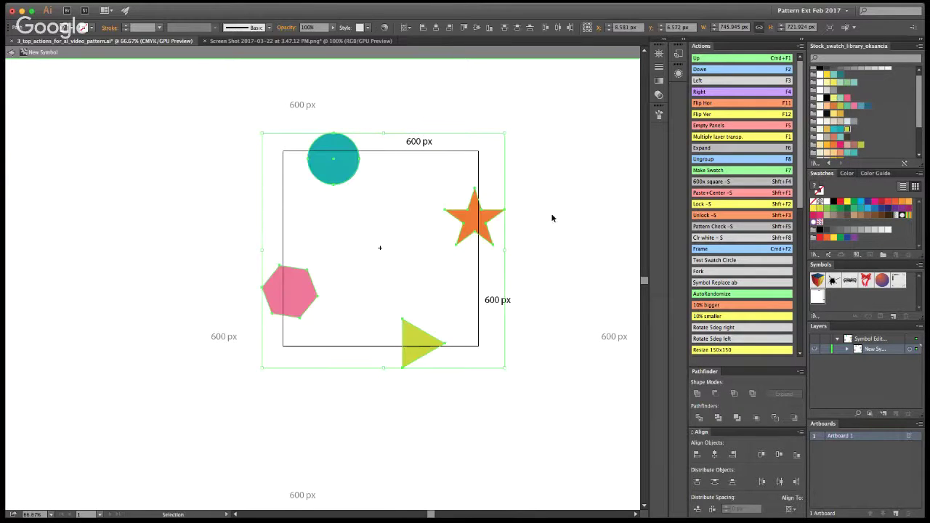
pyautogui.click(531, 259)
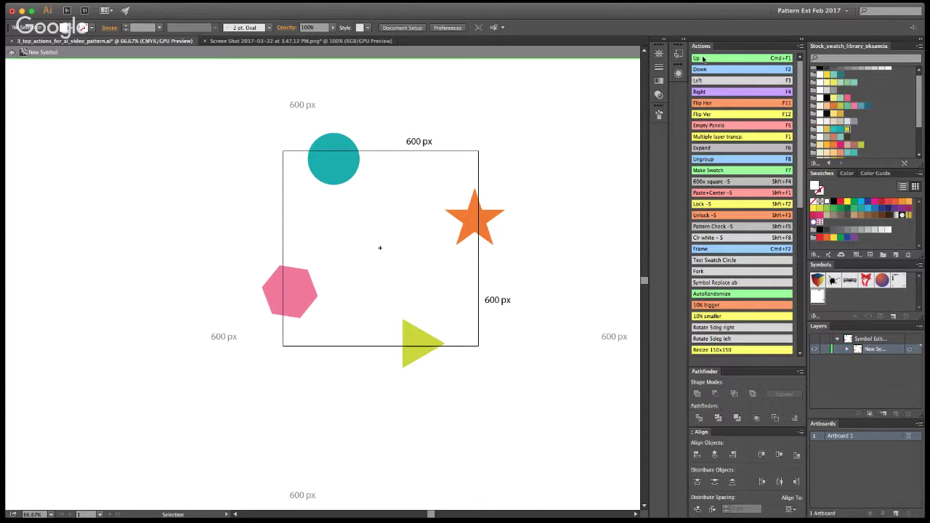
# - Duplicate the green triangle onto the square's upper edge with the Up action and the teal circle onto its lower edge with Down
pyautogui.click(419, 343)
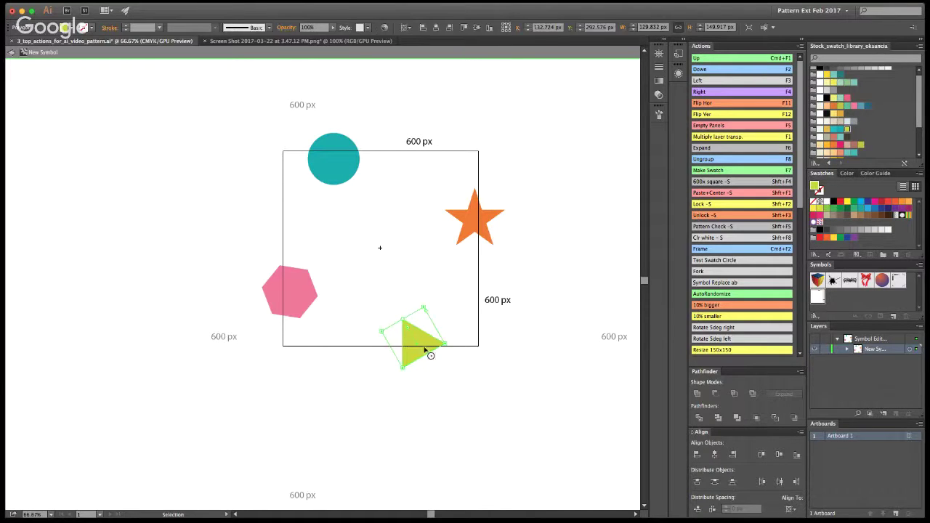
pyautogui.click(727, 60)
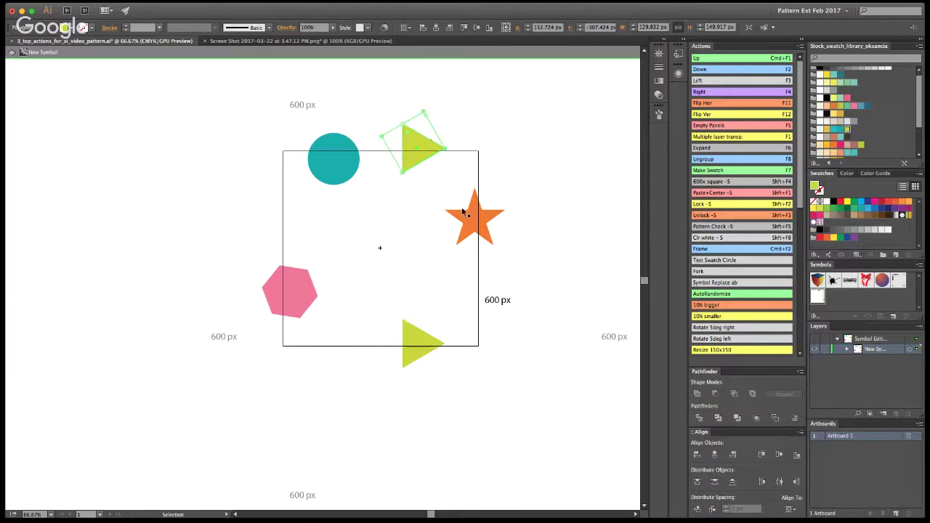
pyautogui.click(353, 155)
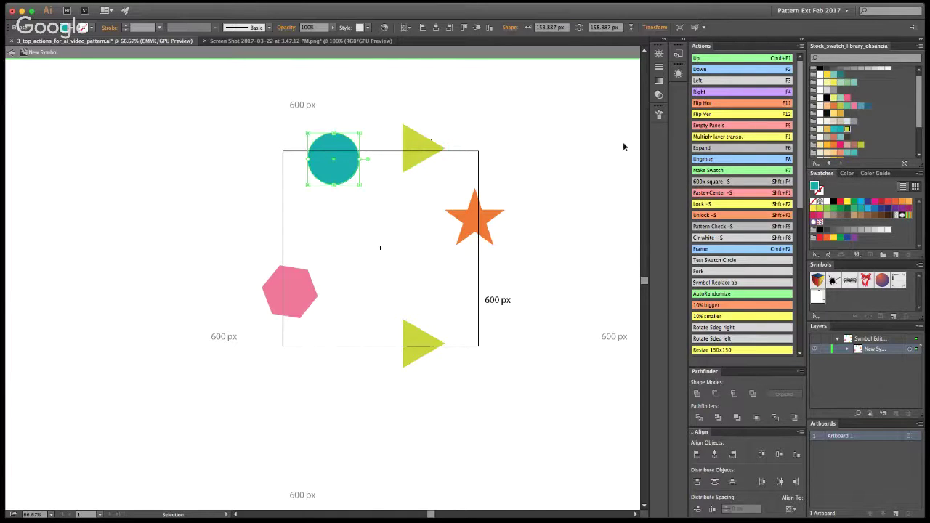
pyautogui.click(715, 71)
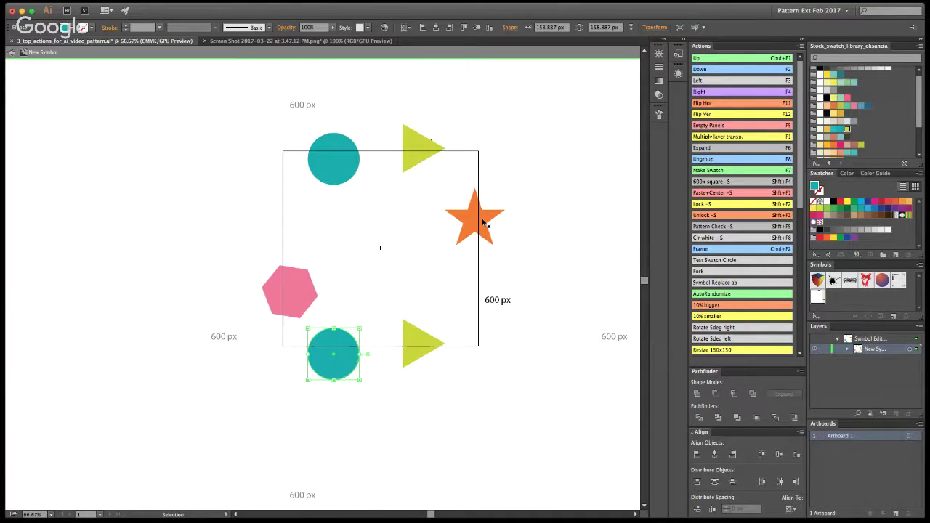
# - Duplicate the pink hexagon across the square with the Right action and the orange star with Left, and leave symbol editing
pyautogui.click(283, 298)
pyautogui.click(702, 93)
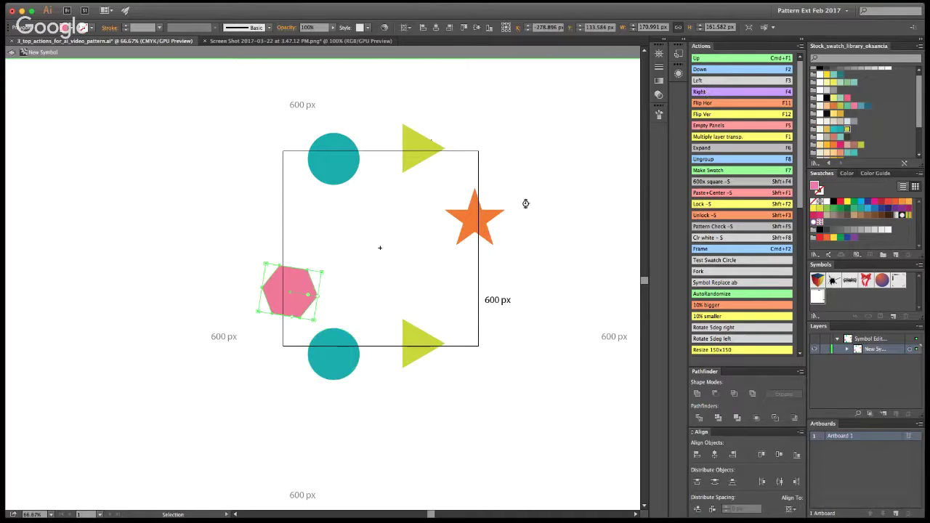
pyautogui.click(457, 239)
pyautogui.click(702, 80)
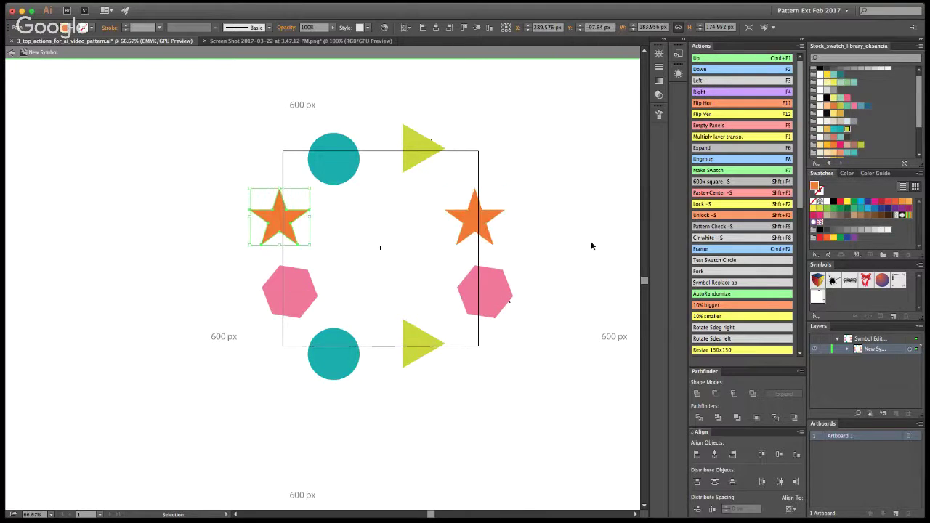
pyautogui.click(541, 260)
pyautogui.click(11, 53)
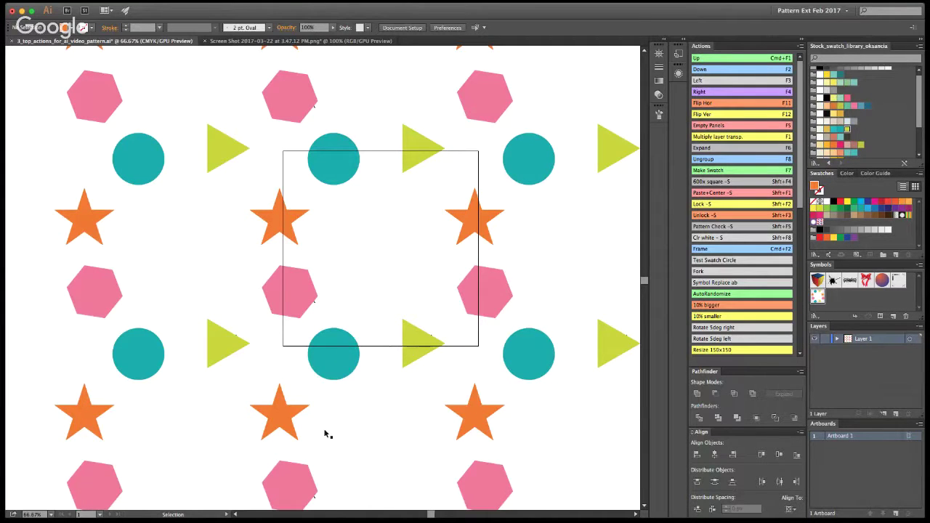
# - Reopen the pattern symbol and place copies of the teal circle and pink hexagon inside the square, adjusting their spacing
pyautogui.doubleClick(359, 209)
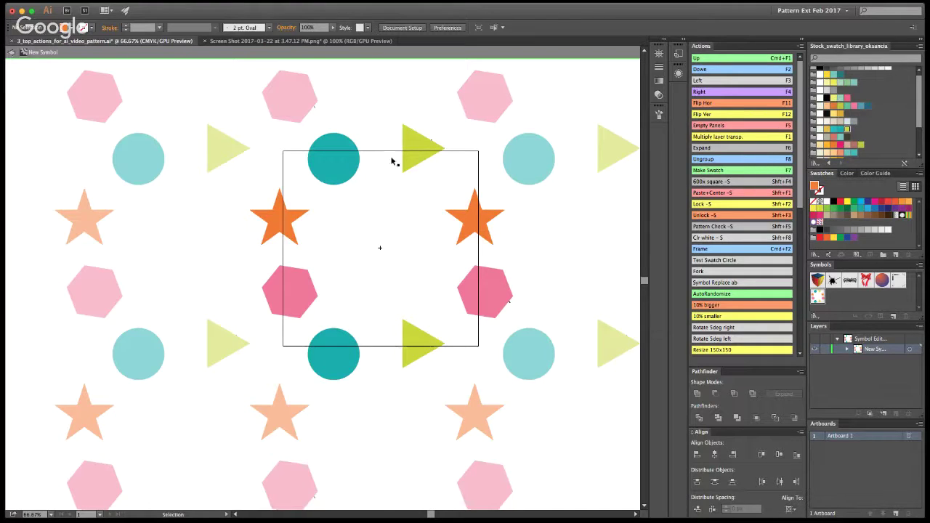
pyautogui.moveTo(335, 163); pyautogui.dragTo(410, 277)
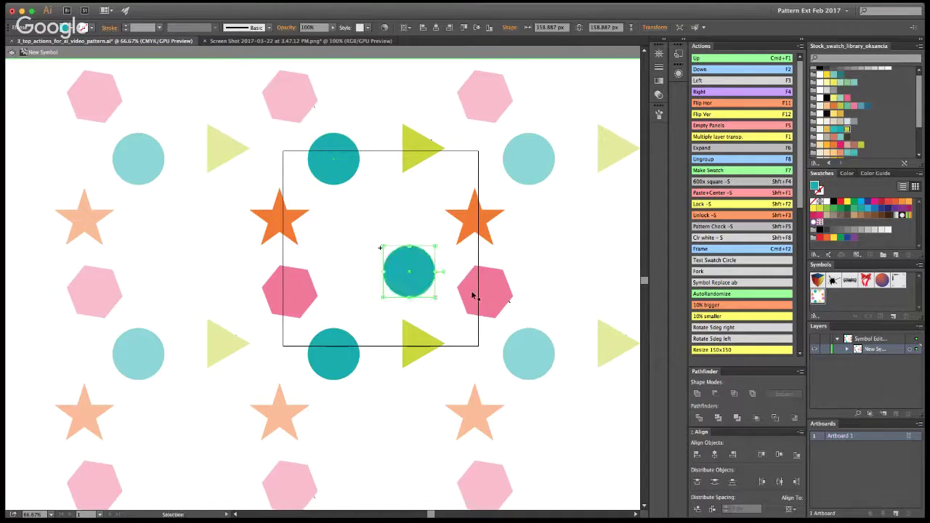
pyautogui.click(480, 296)
pyautogui.moveTo(482, 296); pyautogui.dragTo(348, 244)
pyautogui.click(285, 231)
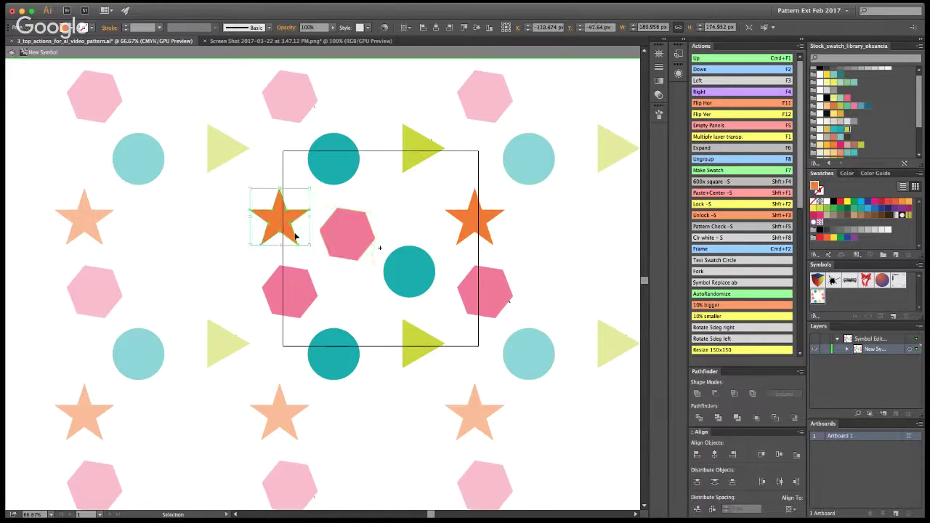
pyautogui.moveTo(352, 243); pyautogui.dragTo(352, 259)
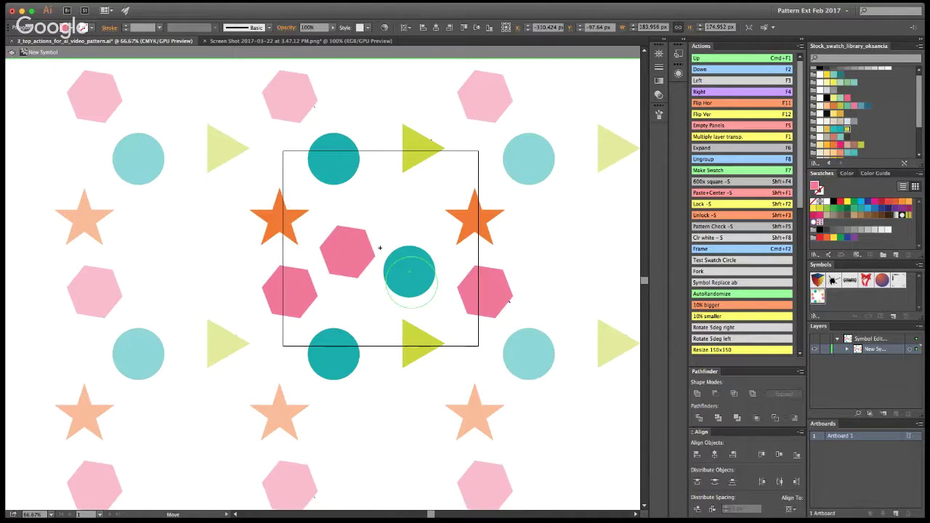
pyautogui.moveTo(408, 272); pyautogui.dragTo(410, 284)
pyautogui.moveTo(364, 257); pyautogui.dragTo(362, 249)
pyautogui.moveTo(415, 284); pyautogui.dragTo(407, 290)
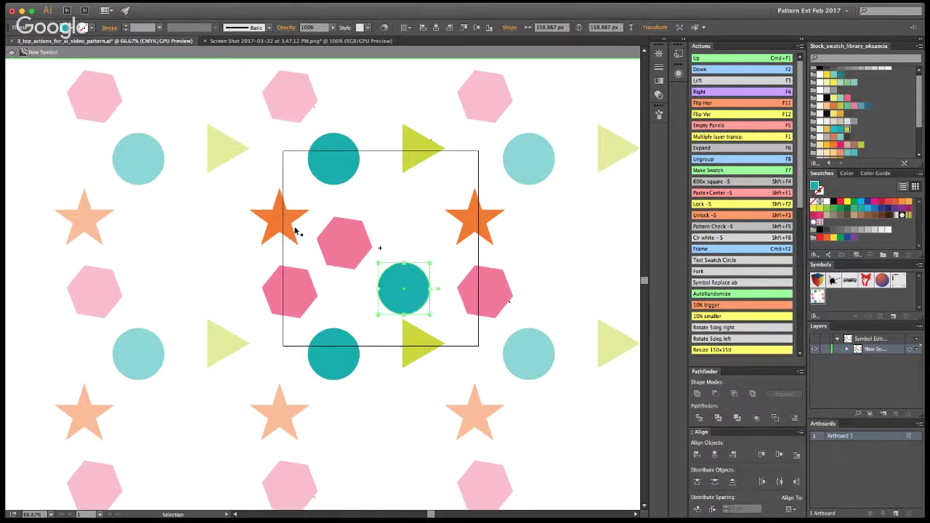
# - Place a rotated copy of the orange star inside the square above the inner circle, and leave symbol editing
pyautogui.click(282, 227)
pyautogui.click(282, 227)
pyautogui.moveTo(282, 227); pyautogui.dragTo(407, 218)
pyautogui.moveTo(436, 173); pyautogui.dragTo(504, 216)
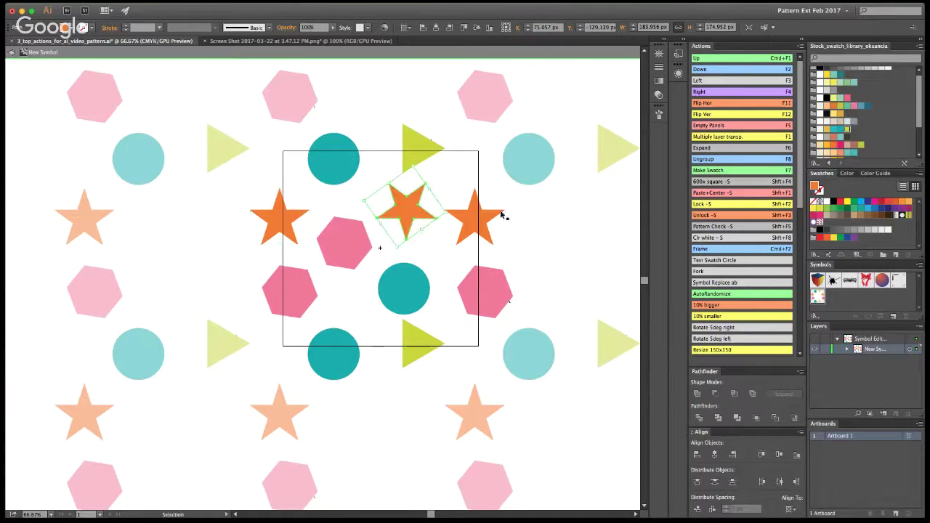
pyautogui.click(565, 231)
pyautogui.click(284, 226)
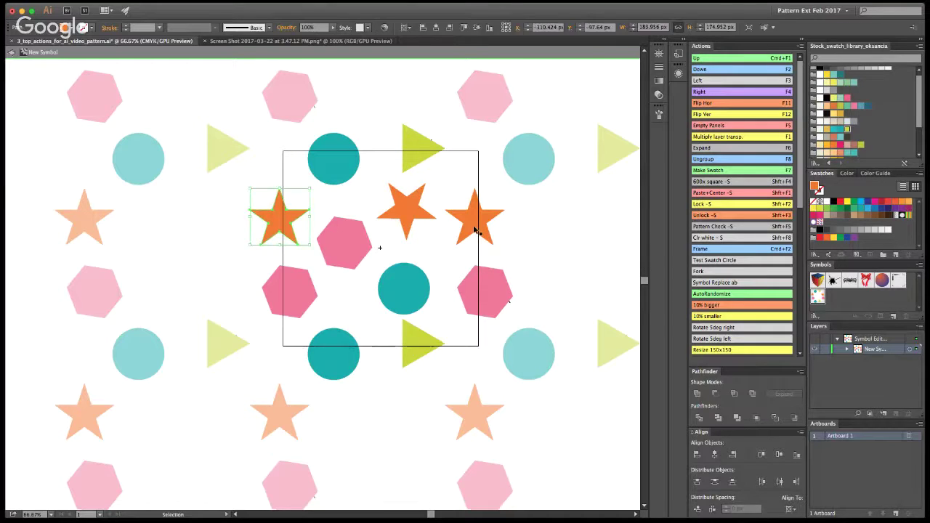
pyautogui.click(305, 240)
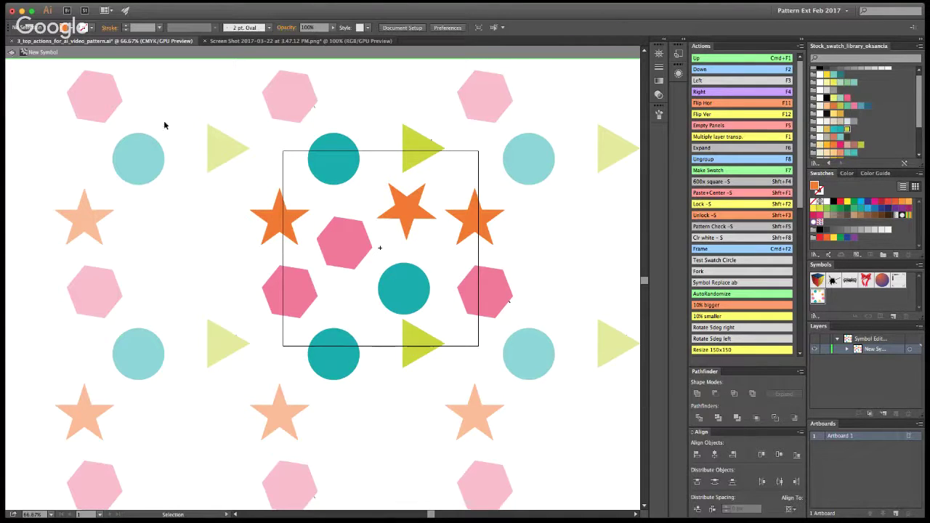
pyautogui.click(11, 54)
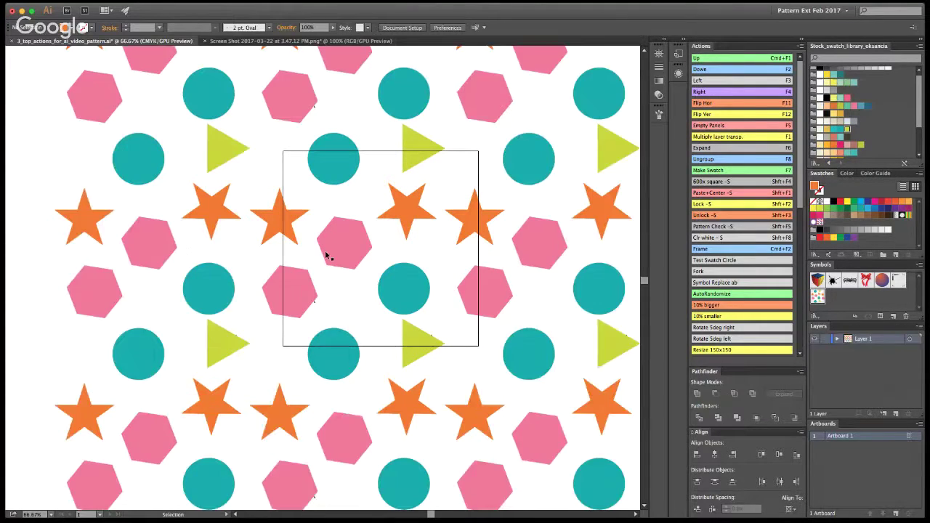
# - Reopen the pattern symbol for editing and nudge the inner teal circle slightly upward
pyautogui.doubleClick(325, 250)
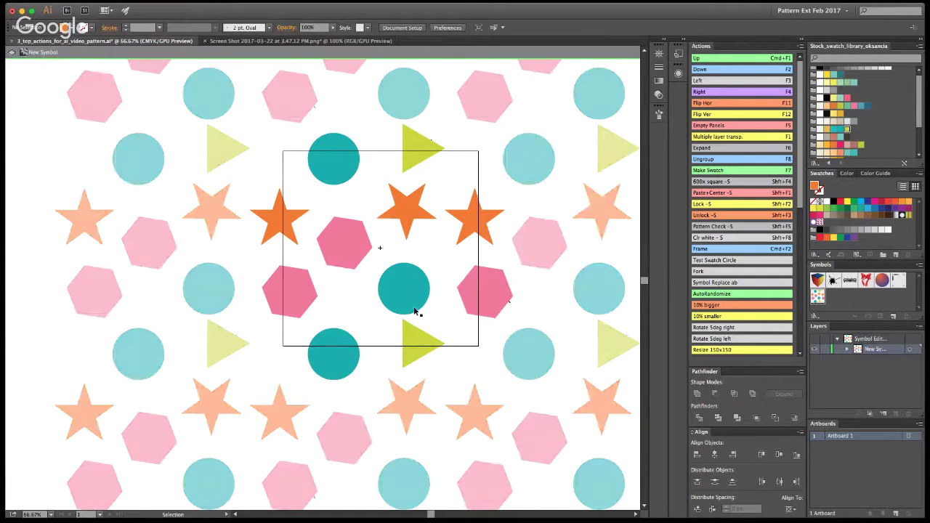
pyautogui.moveTo(415, 311); pyautogui.dragTo(415, 304)
pyautogui.click(520, 291)
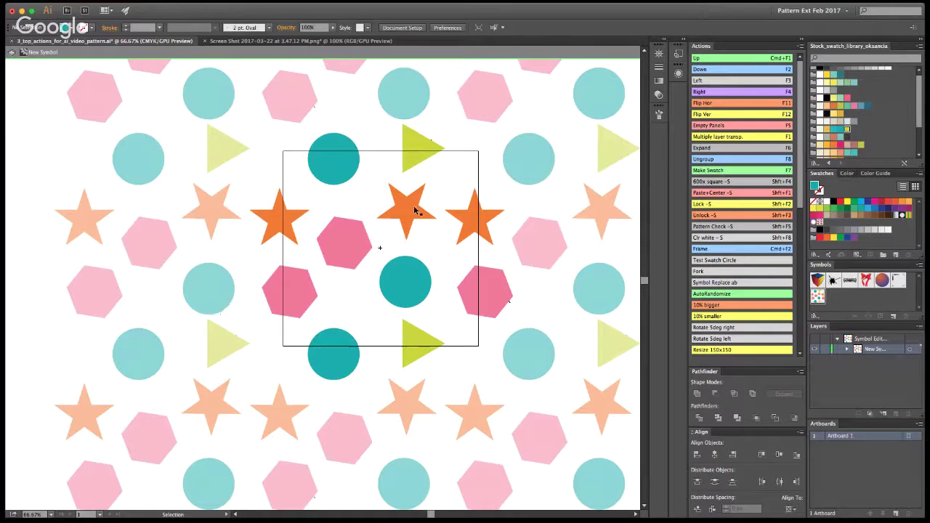
pyautogui.click(469, 229)
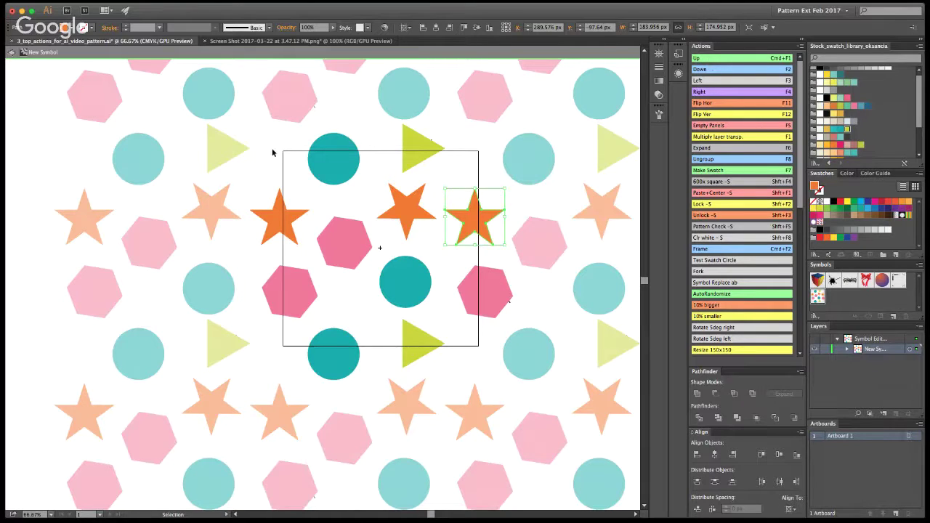
pyautogui.click(524, 207)
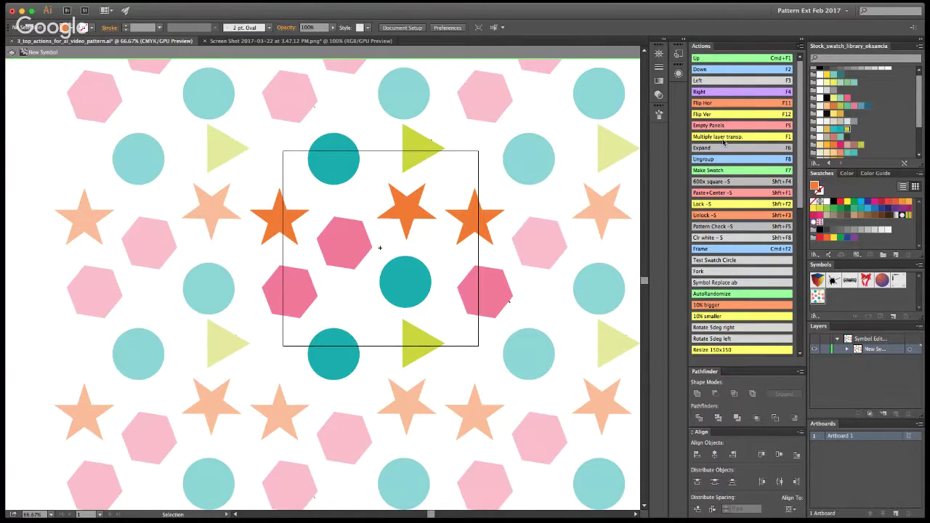
# - Show the custom actions as an expandable list and examine the recorded commands and move distances of Up, Down and Left
pyautogui.click(723, 142)
pyautogui.click(724, 68)
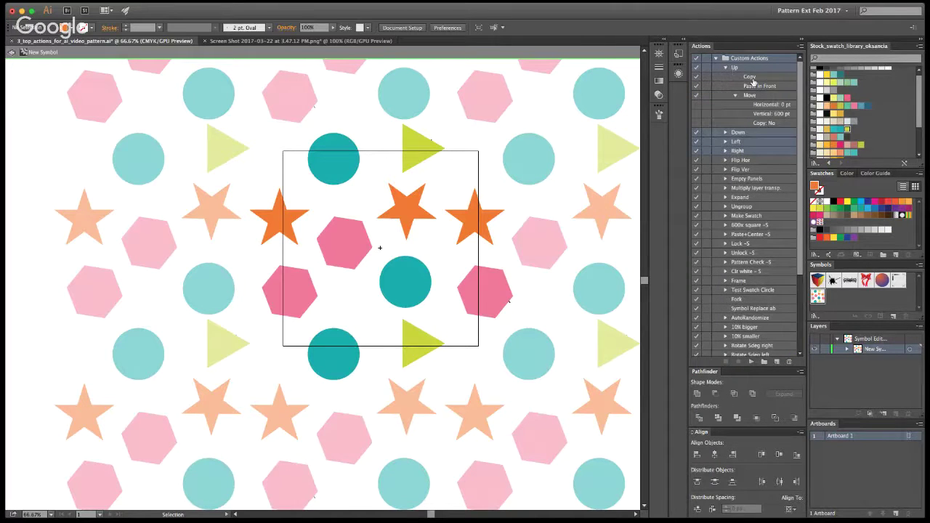
pyautogui.click(472, 236)
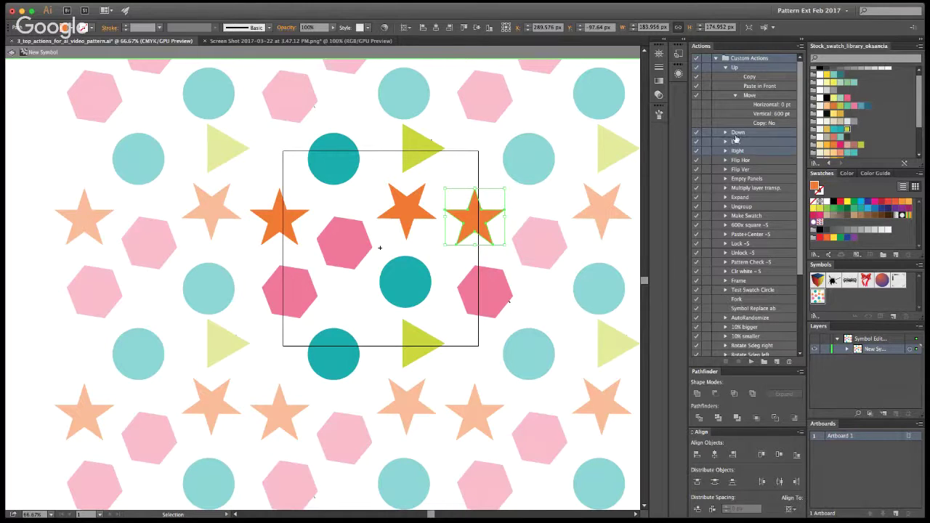
pyautogui.click(725, 67)
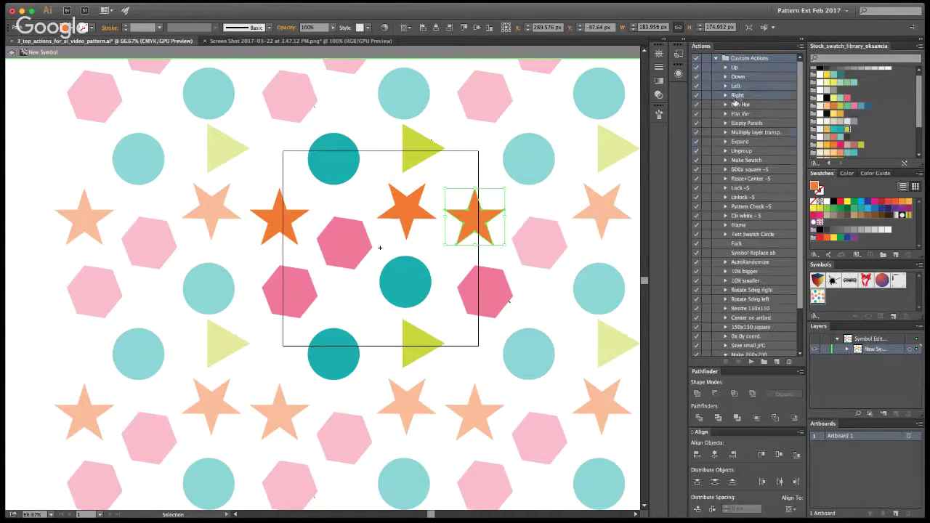
pyautogui.click(724, 76)
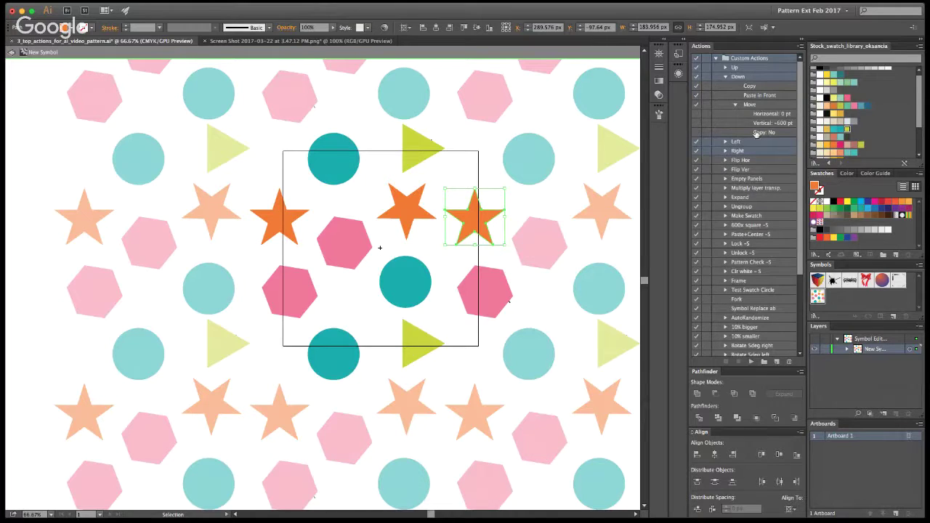
pyautogui.click(725, 76)
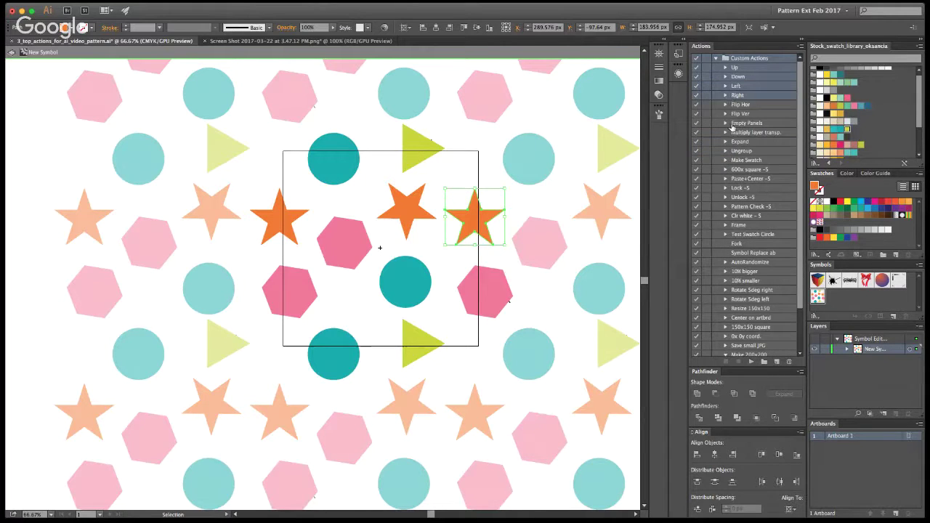
pyautogui.click(724, 86)
pyautogui.click(726, 87)
pyautogui.click(567, 186)
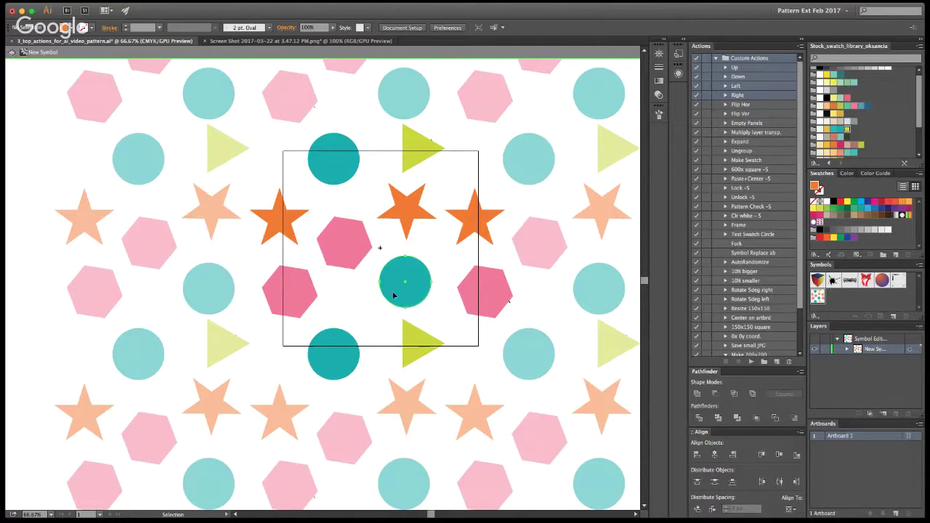
# - Shift the inner teal circle slightly left and the inner pink hexagon slightly up
pyautogui.moveTo(395, 295)
pyautogui.mouseDown()
pyautogui.moveTo(400, 281)
pyautogui.moveTo(406, 291)
pyautogui.mouseUp()
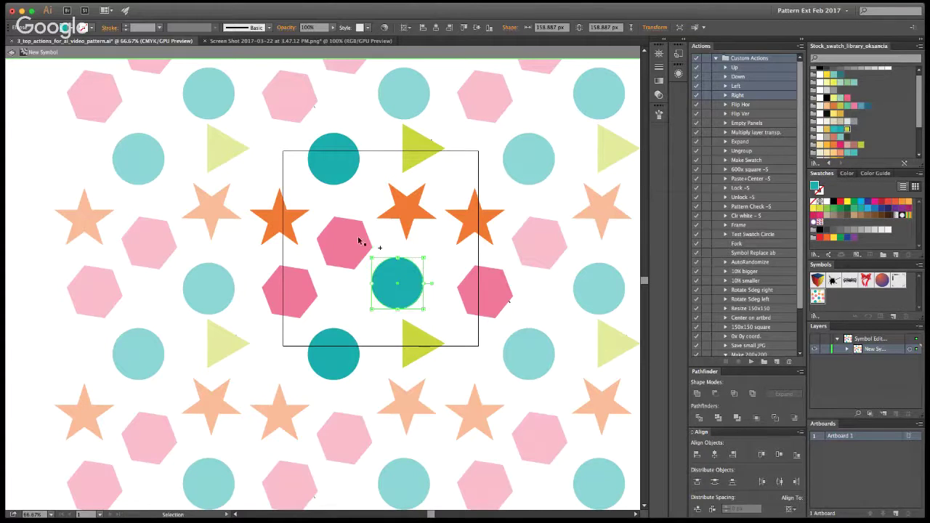
pyautogui.moveTo(360, 242); pyautogui.dragTo(360, 238)
pyautogui.click(533, 288)
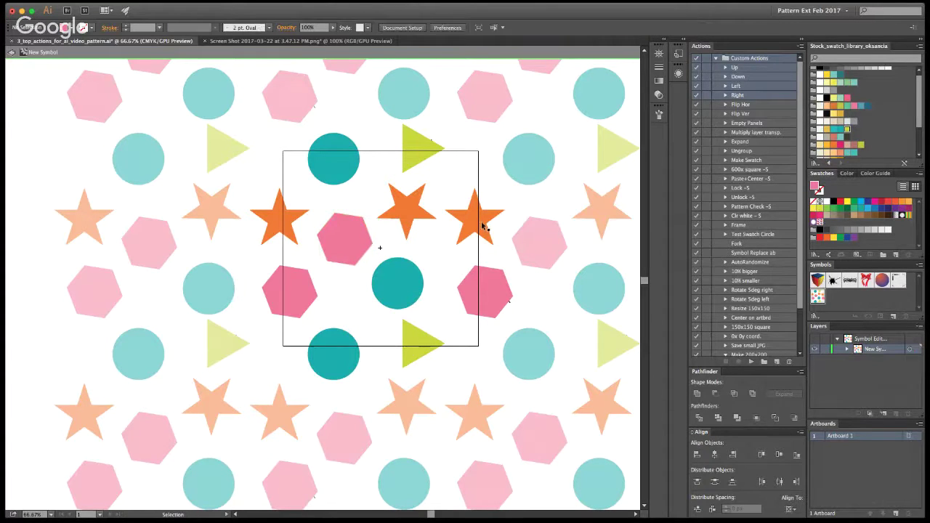
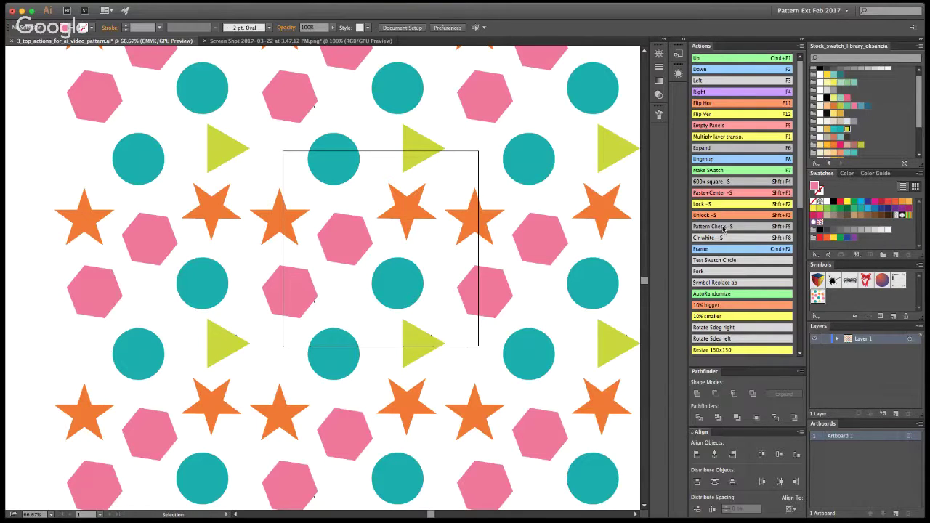
# - Reopen the pattern symbol and enlarge the inner orange star repeatedly with the 10% bigger action
pyautogui.scroll(-3, 751, 267)
pyautogui.click(398, 216)
pyautogui.doubleClick(398, 216)
pyautogui.click(409, 214)
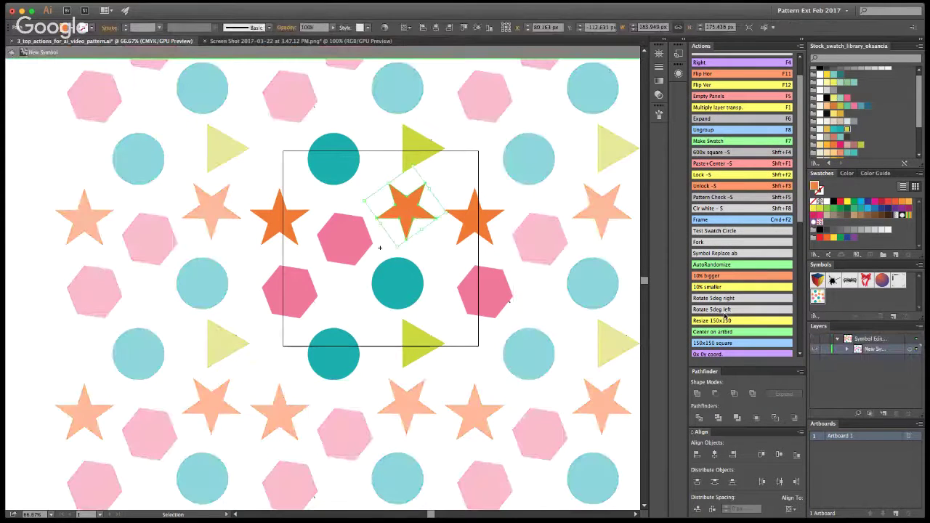
pyautogui.click(710, 277)
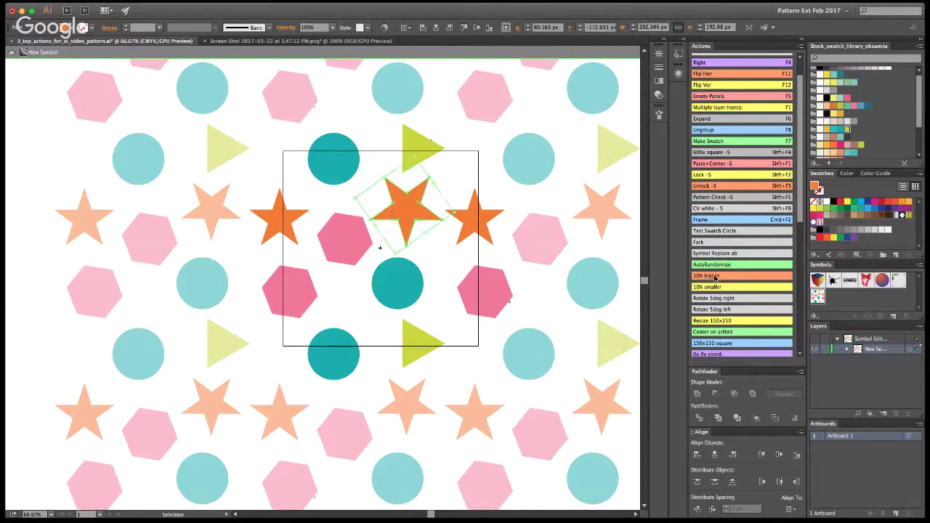
pyautogui.click(716, 277)
pyautogui.click(716, 277)
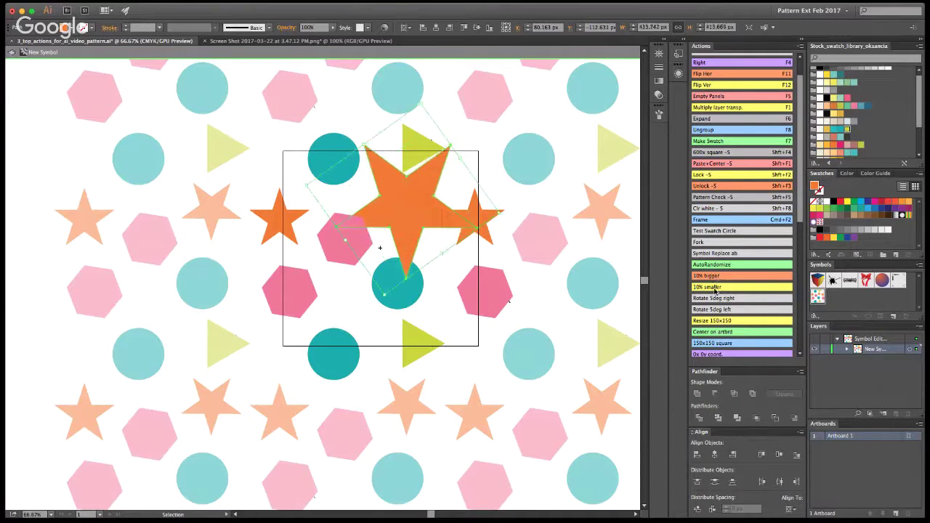
# - Shrink the enlarged inner orange star repeatedly with the 10% smaller action
pyautogui.click(714, 289)
pyautogui.click(714, 288)
pyautogui.click(714, 289)
pyautogui.click(714, 288)
pyautogui.click(714, 288)
pyautogui.click(714, 288)
pyautogui.click(715, 289)
pyautogui.click(714, 288)
# - Add both edge hexagons and both edge circles to the star selection and enlarge them together with the 10% bigger action
pyautogui.keyDown('shift'); pyautogui.click(300, 297); pyautogui.keyUp('shift')
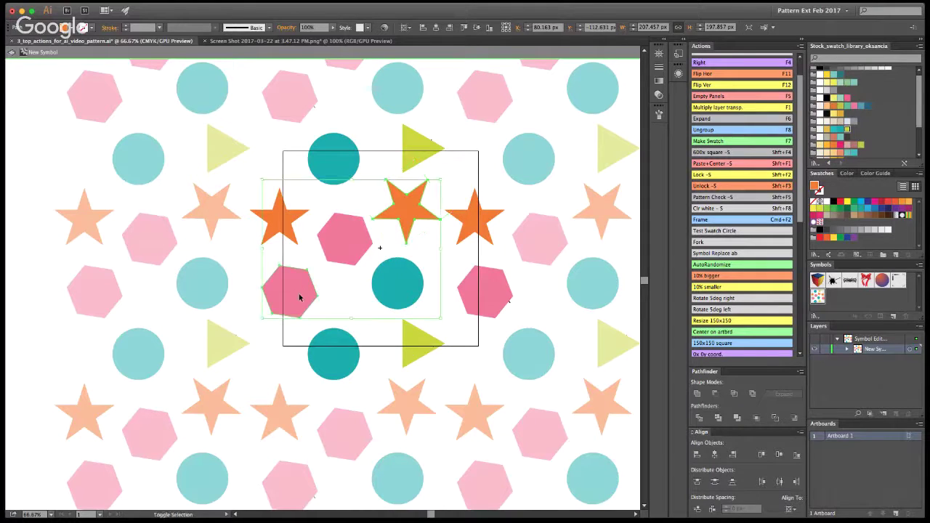
pyautogui.keyDown('shift'); pyautogui.click(483, 295); pyautogui.keyUp('shift')
pyautogui.keyDown('shift'); pyautogui.click(338, 165); pyautogui.keyUp('shift')
pyautogui.keyDown('shift'); pyautogui.click(338, 350); pyautogui.keyUp('shift')
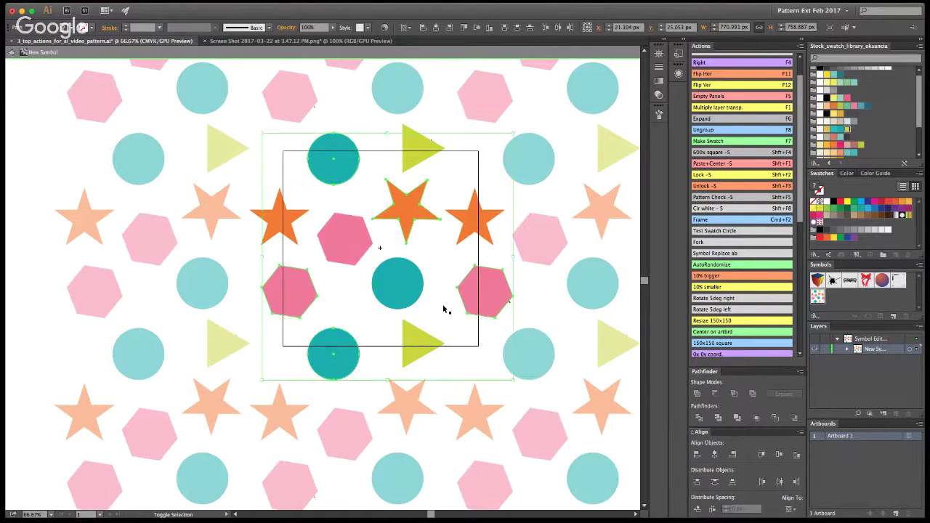
pyautogui.click(720, 278)
pyautogui.click(718, 278)
pyautogui.click(717, 278)
pyautogui.click(715, 279)
pyautogui.click(714, 279)
pyautogui.click(714, 278)
# - Shrink the selected star, hexagons and circles repeatedly with the 10% smaller action
pyautogui.click(712, 288)
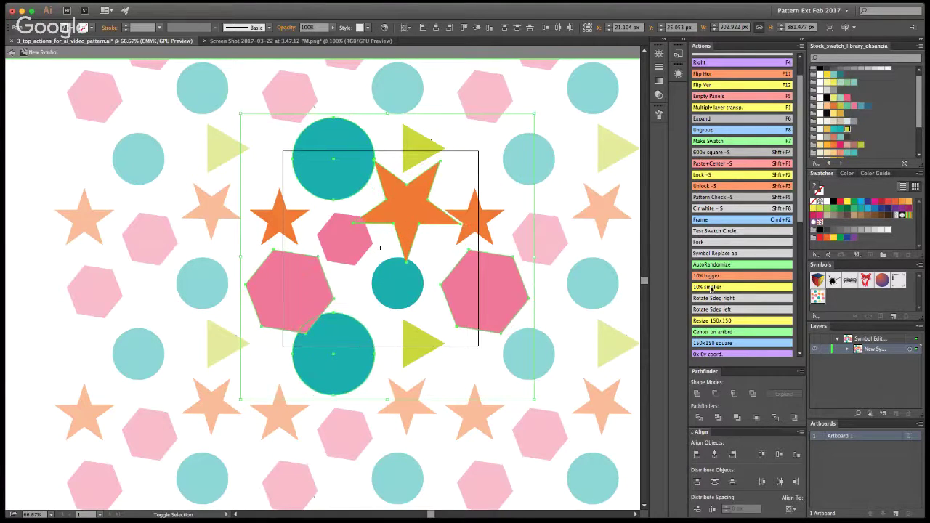
pyautogui.click(712, 287)
pyautogui.click(712, 287)
pyautogui.click(713, 288)
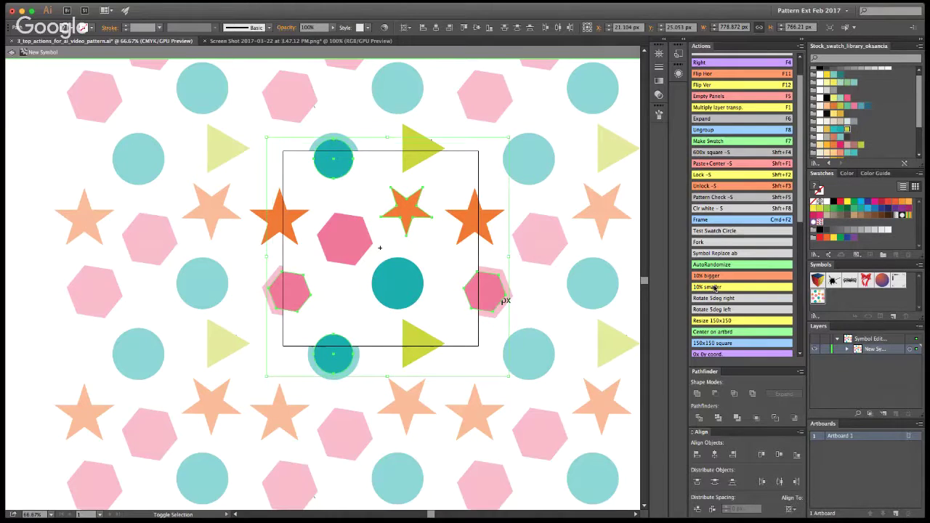
pyautogui.click(713, 287)
pyautogui.click(711, 288)
# - Fine-tune the selected shapes' size with the 10% bigger and 10% smaller actions, and leave symbol editing
pyautogui.click(709, 283)
pyautogui.click(688, 277)
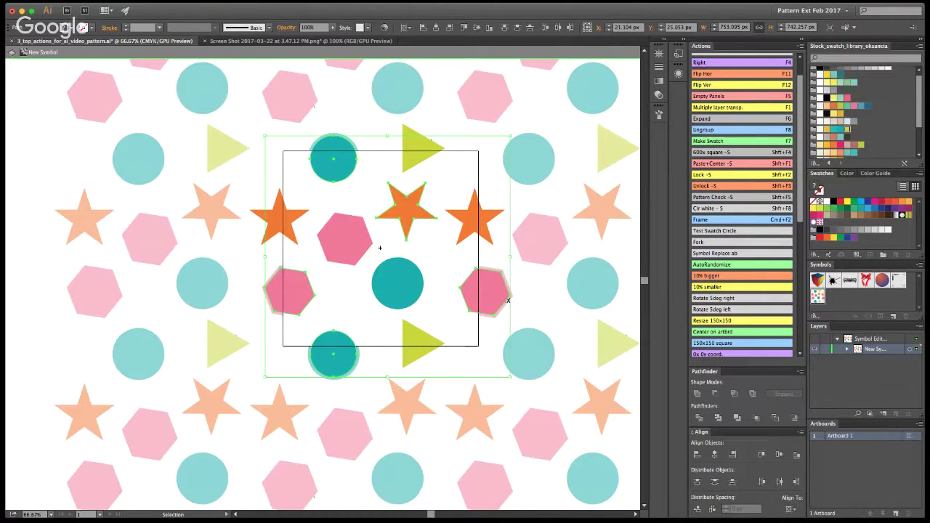
pyautogui.click(704, 281)
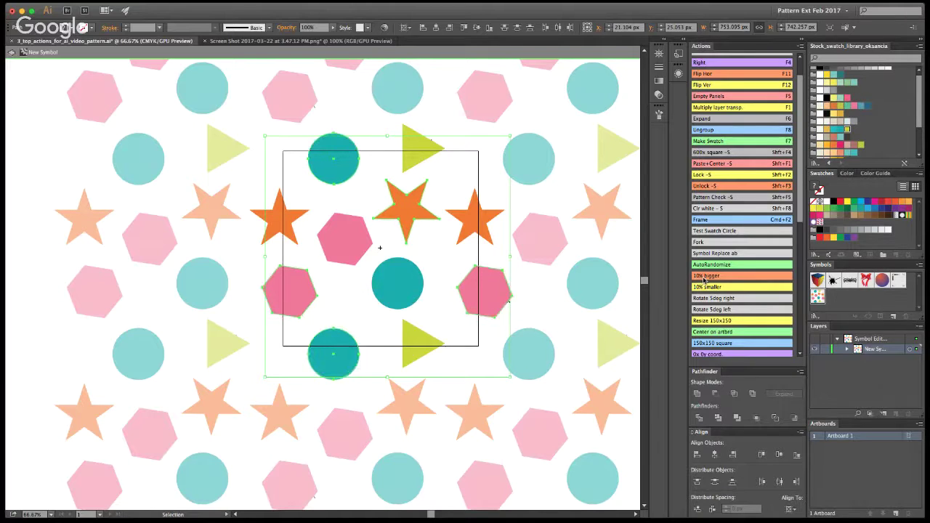
pyautogui.click(706, 287)
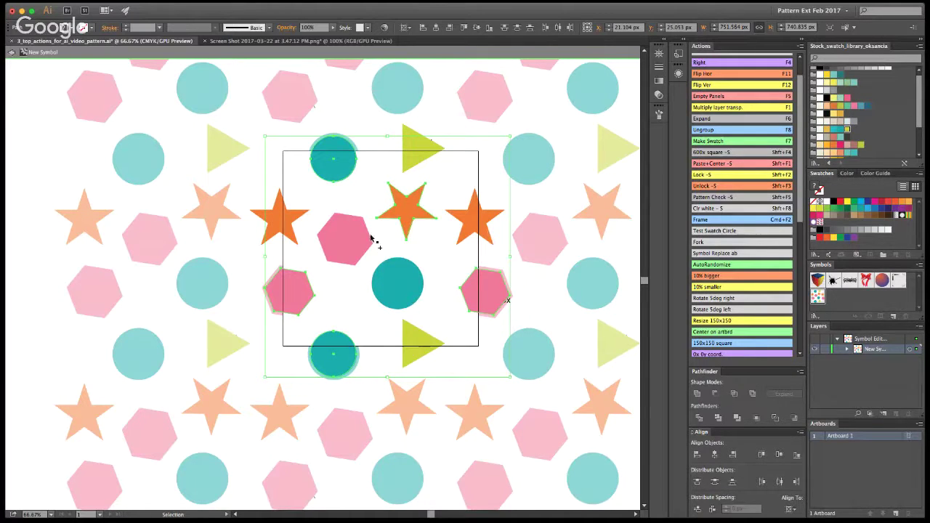
pyautogui.click(579, 212)
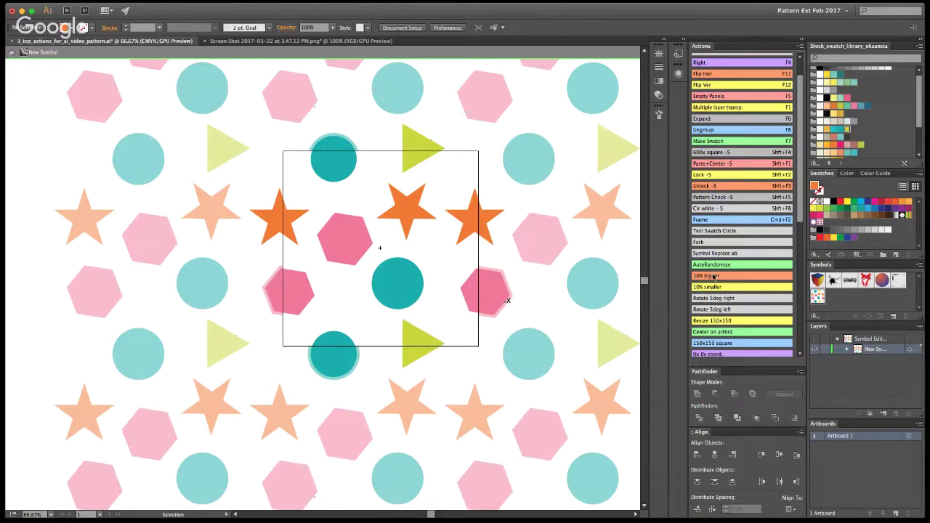
pyautogui.click(11, 53)
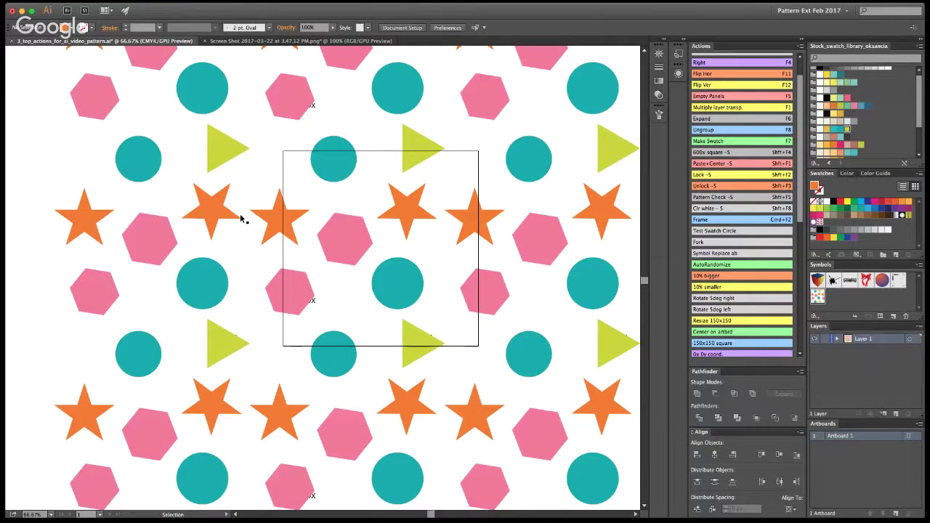
pyautogui.doubleClick(240, 214)
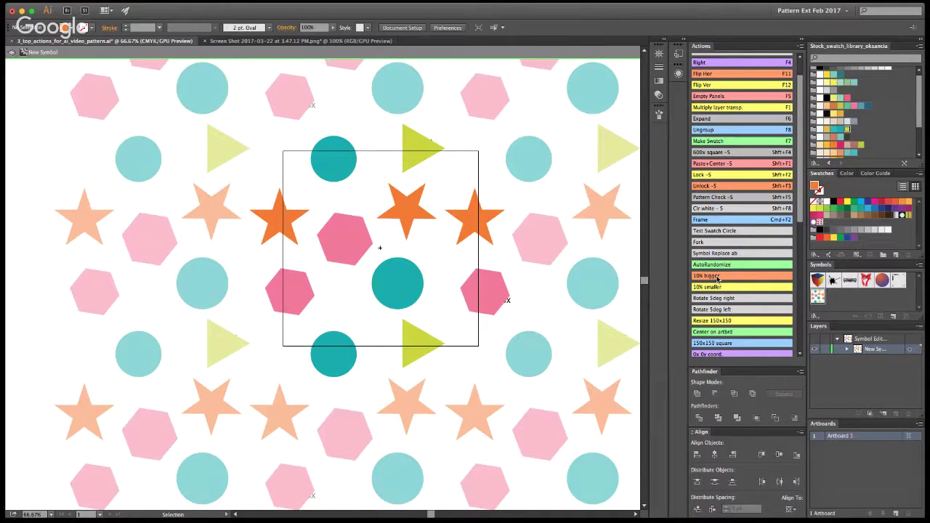
pyautogui.click(12, 54)
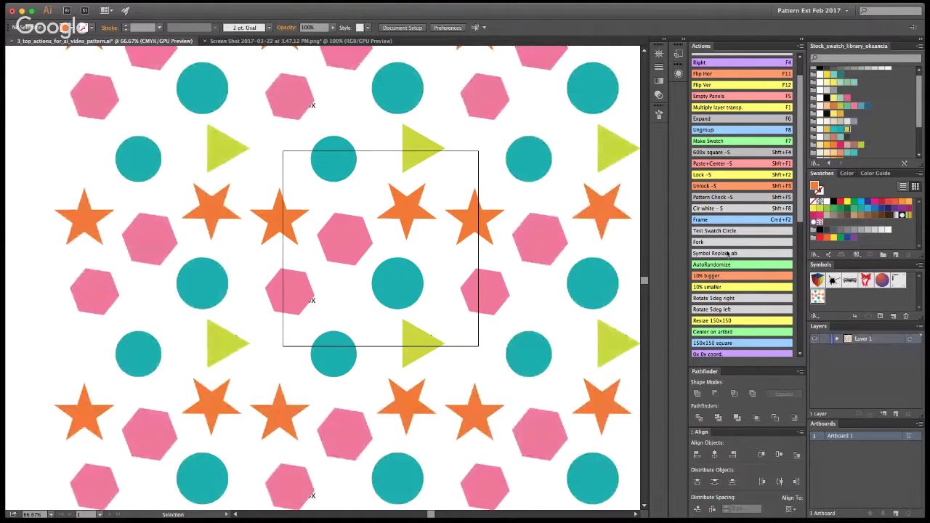
pyautogui.scroll(2, 725, 240)
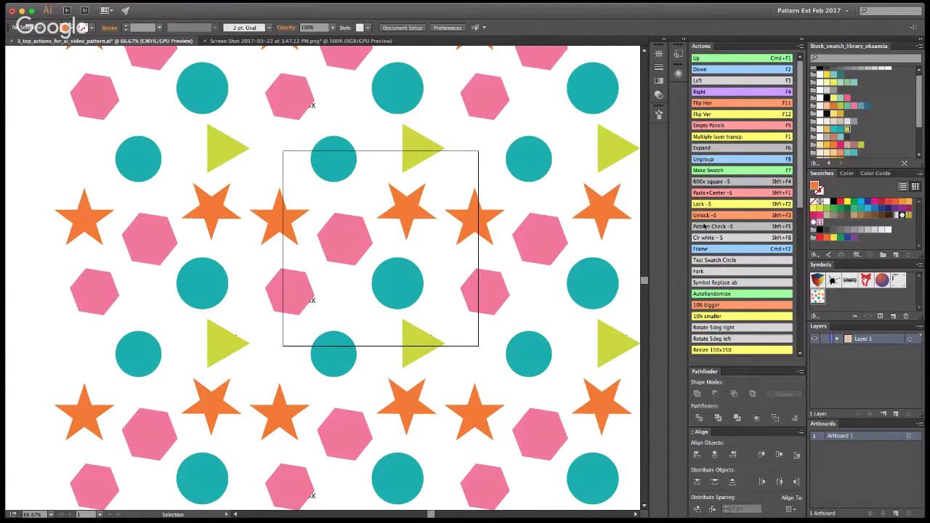
# - Select the pattern symbol on the artboard and run the Make Swatch action on it
pyautogui.click(399, 229)
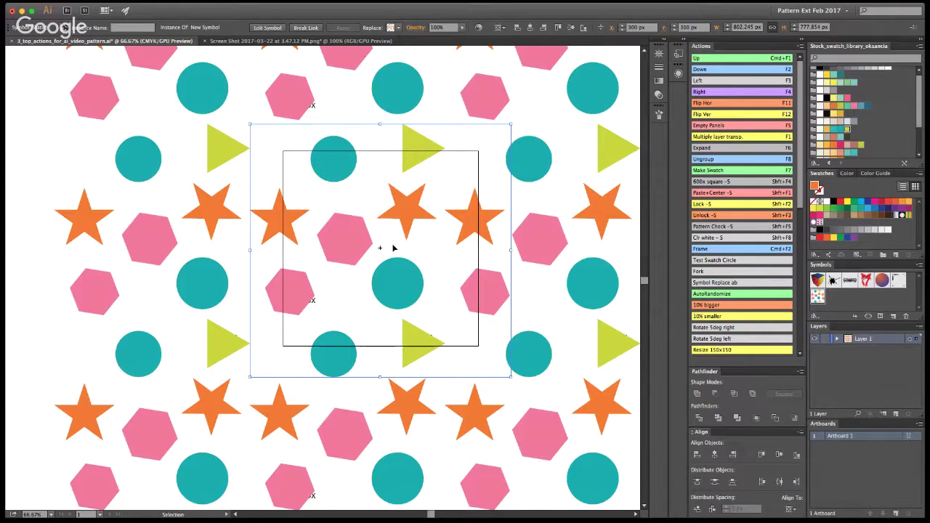
pyautogui.click(718, 171)
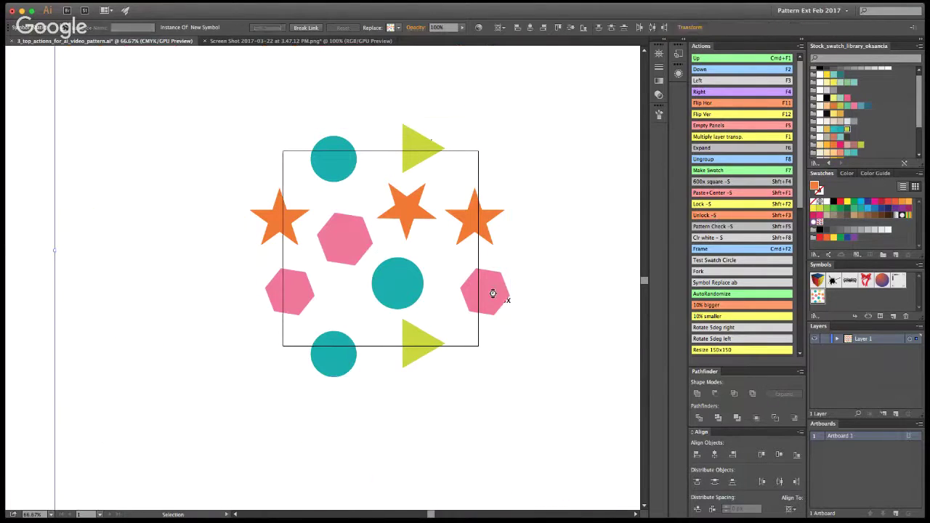
pyautogui.click(543, 155)
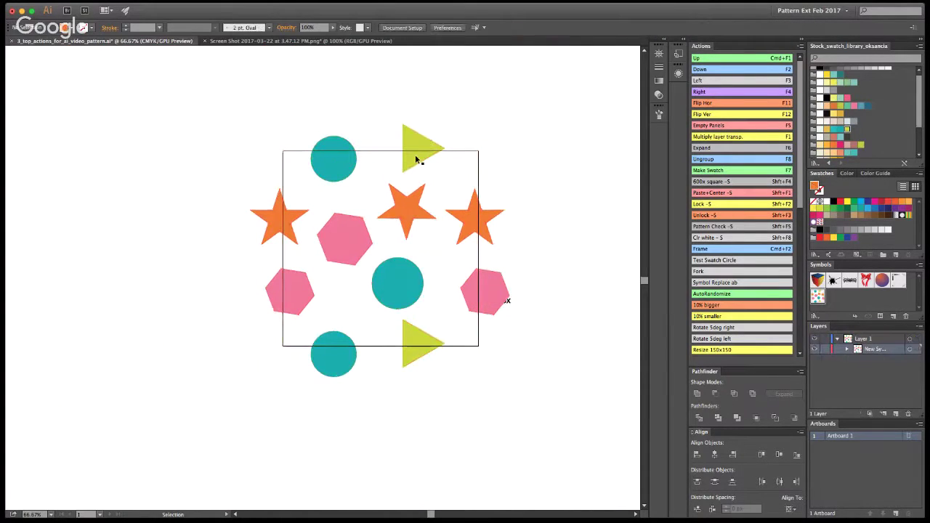
# - Select the expanded pattern artwork and crop it to the 600 px square tile
pyautogui.click(416, 157)
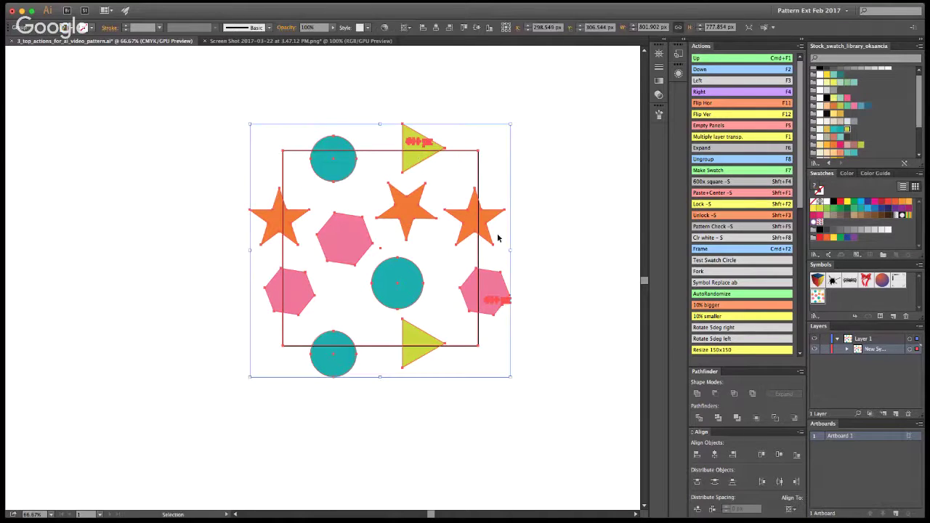
pyautogui.click(173, 227)
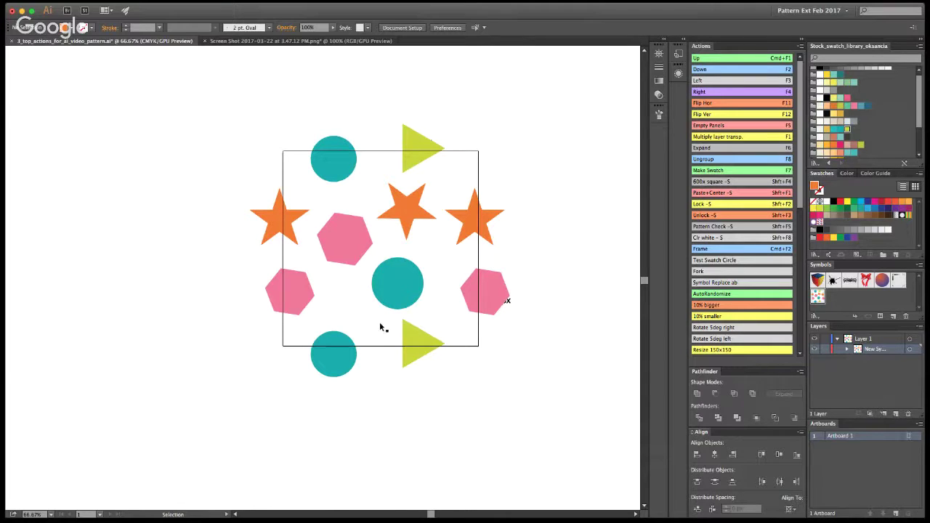
pyautogui.click(405, 215)
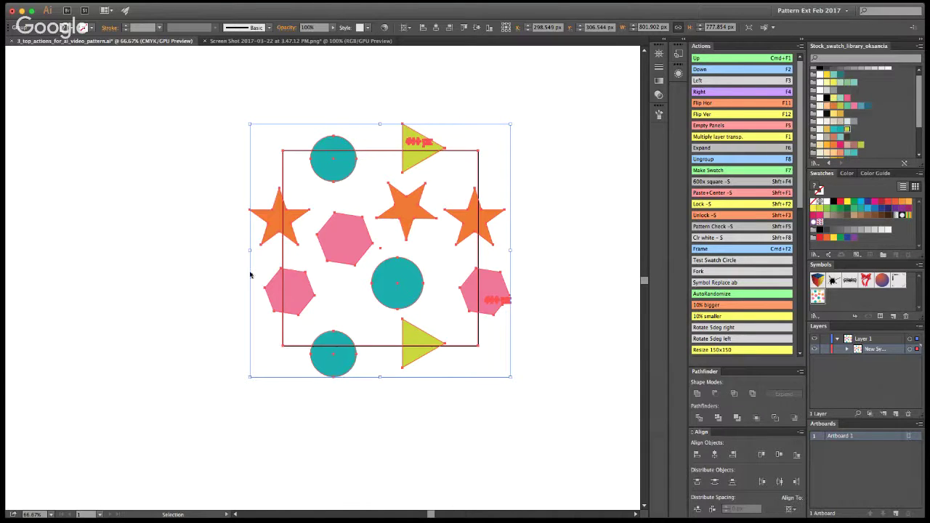
pyautogui.press('super+7')
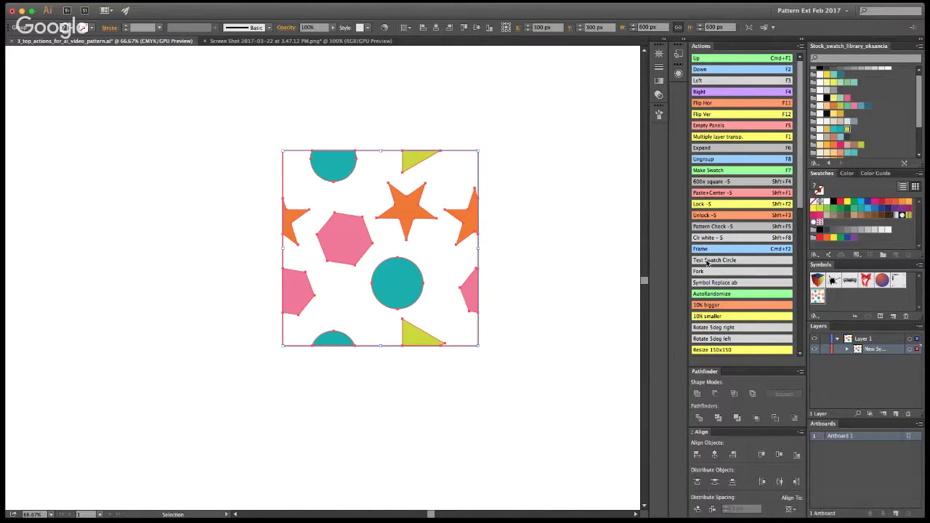
# - Save the cropped tile as a pattern swatch and create a 2400 px circle filled with it using the Test Swatch Circle action
pyautogui.moveTo(397, 276); pyautogui.dragTo(832, 224)
pyautogui.click(523, 265)
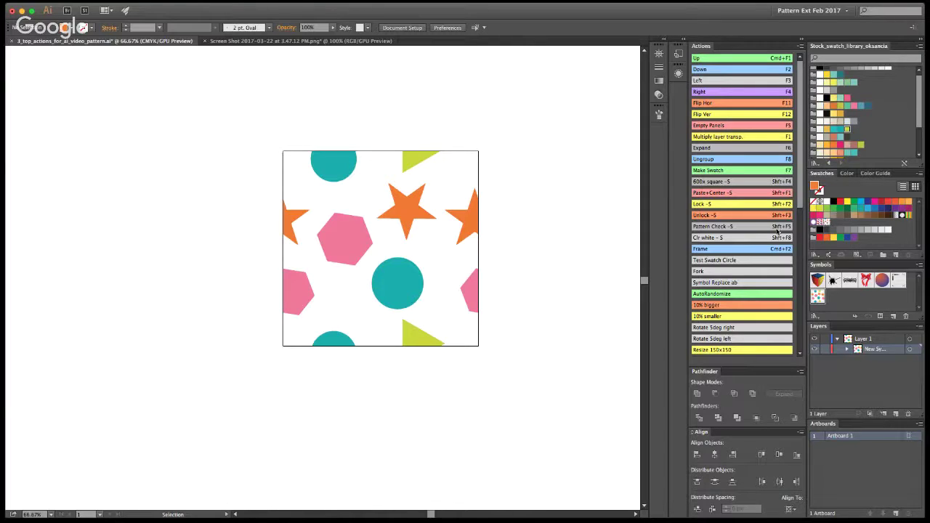
pyautogui.click(824, 225)
pyautogui.click(714, 261)
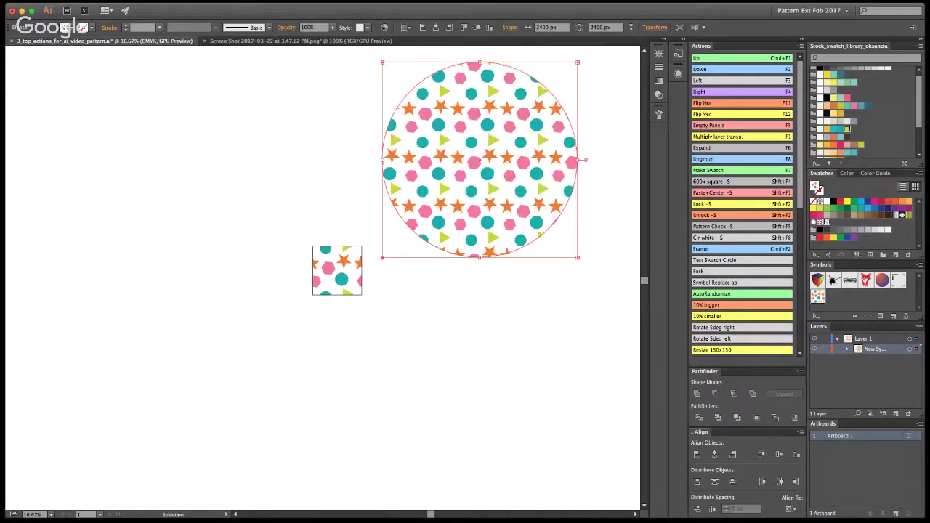
# - Examine the pattern repeat inside the test circle closely, checking spacing and seams between tiles
pyautogui.press('super+shift+a')
pyautogui.press('z')
pyautogui.click(465, 185)
pyautogui.click(324, 258)
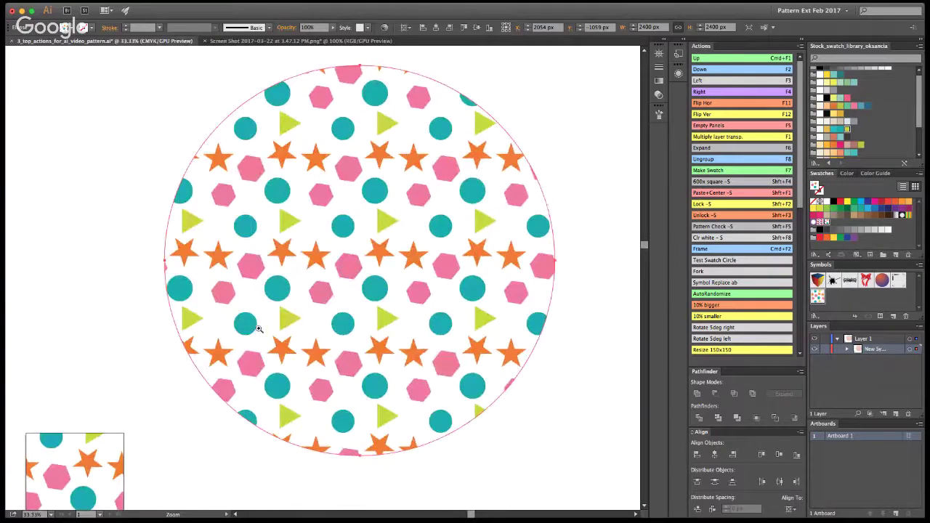
pyautogui.click(336, 275)
pyautogui.click(339, 270)
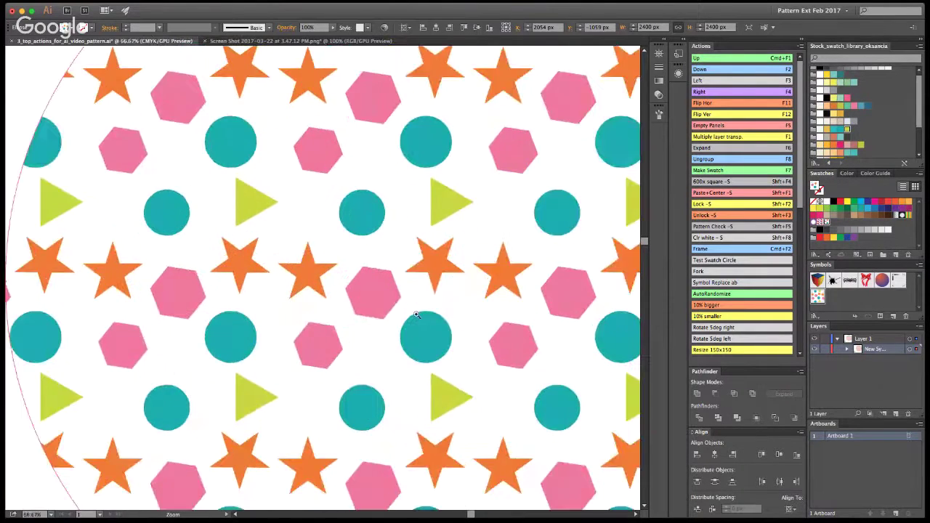
pyautogui.keyDown('alt'); pyautogui.click(402, 292); pyautogui.keyUp('alt')
pyautogui.keyDown('alt'); pyautogui.click(365, 291); pyautogui.keyUp('alt')
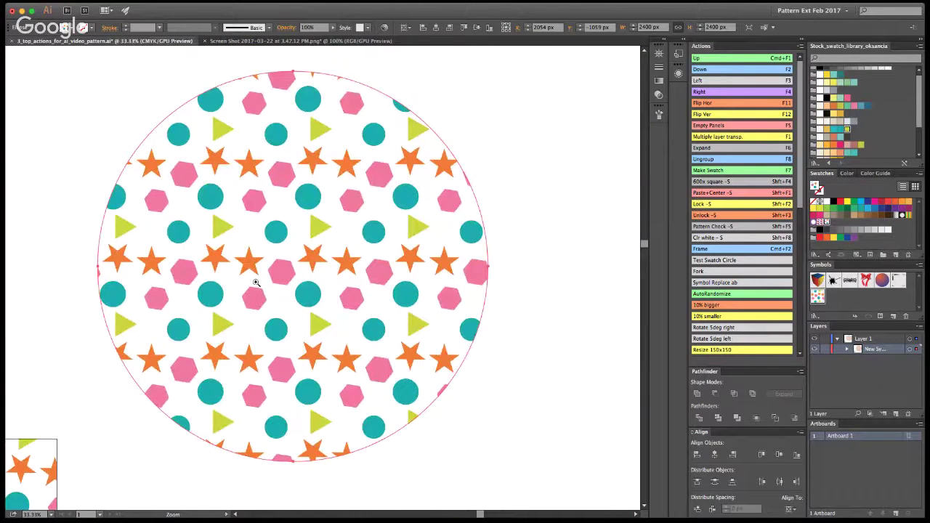
pyautogui.click(270, 263)
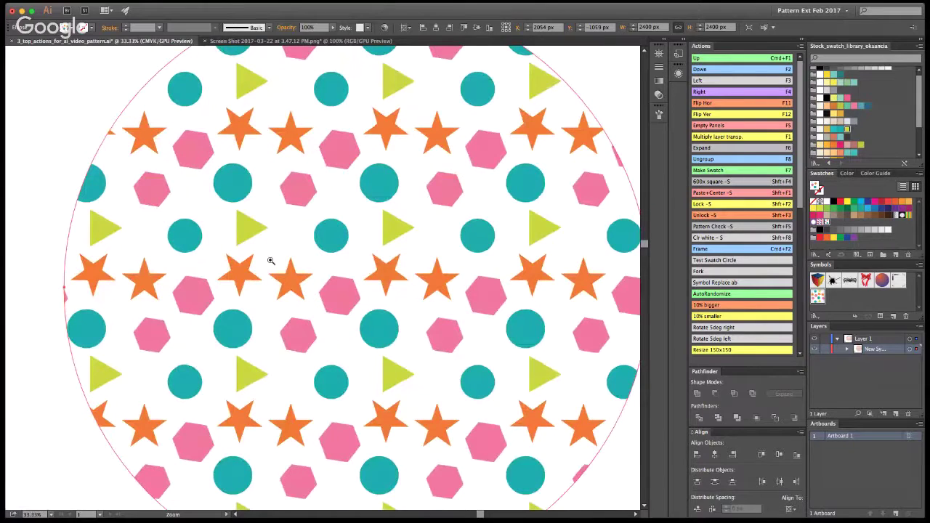
pyautogui.press('super+1')
pyautogui.click(329, 269)
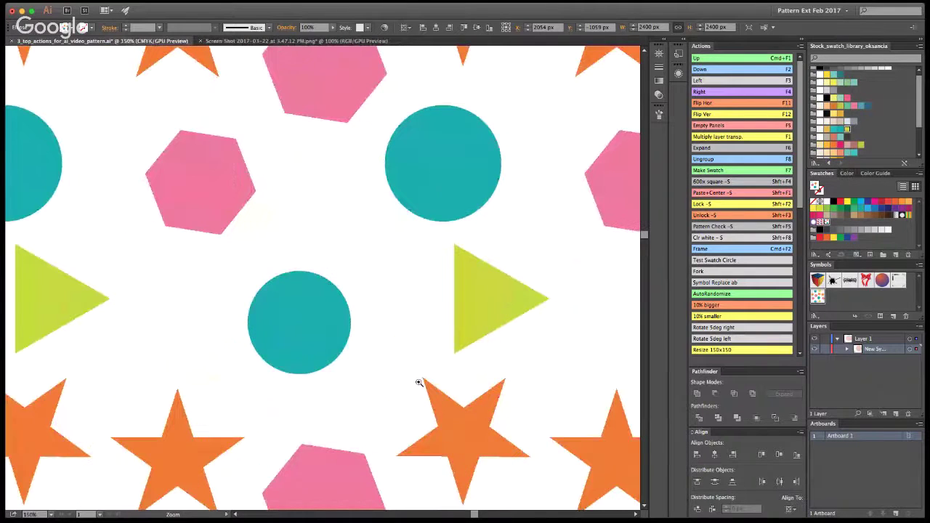
pyautogui.keyDown('alt'); pyautogui.click(352, 360); pyautogui.keyUp('alt')
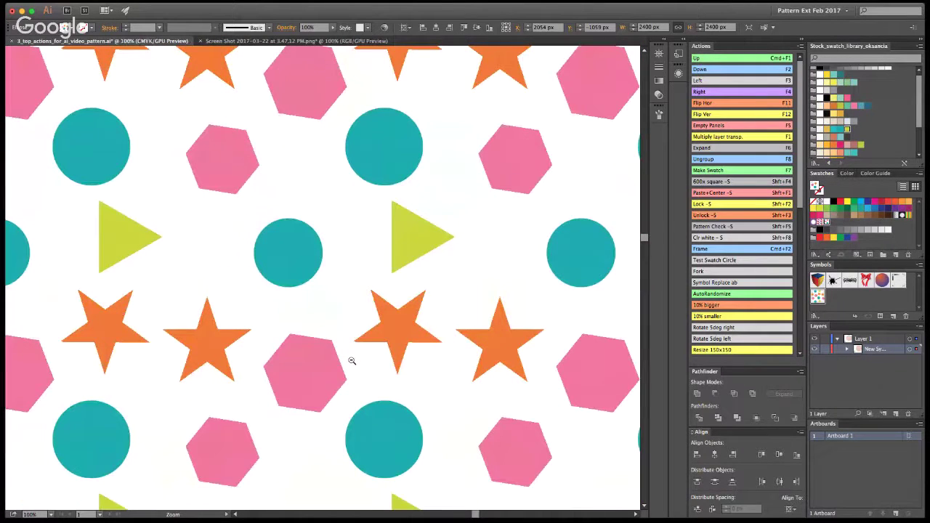
pyautogui.scroll(-3, 232, 241)
pyautogui.click(241, 245)
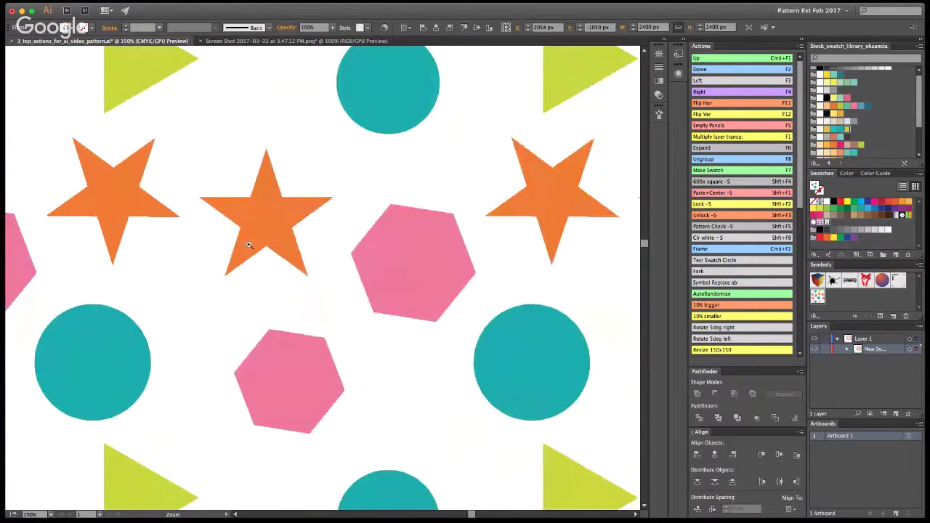
pyautogui.scroll(-10, 364, 272)
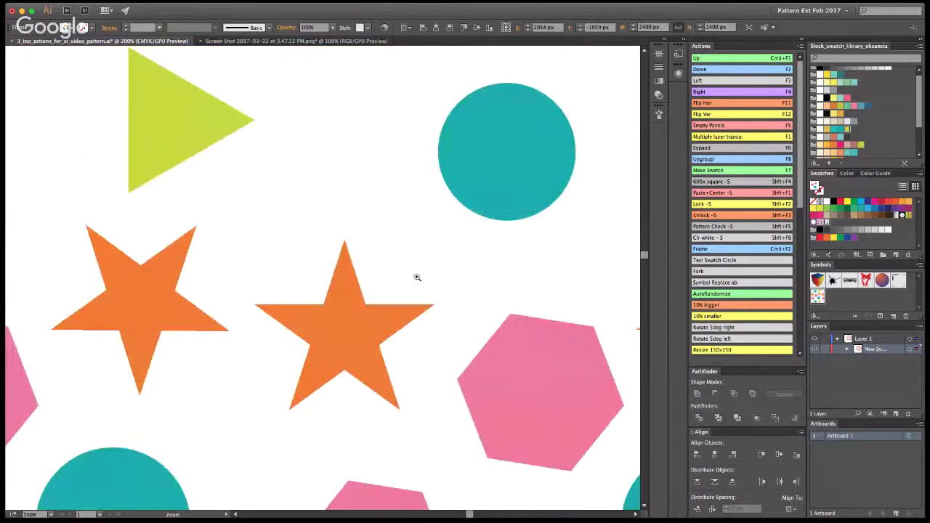
pyautogui.keyDown('alt'); pyautogui.click(422, 236); pyautogui.keyUp('alt')
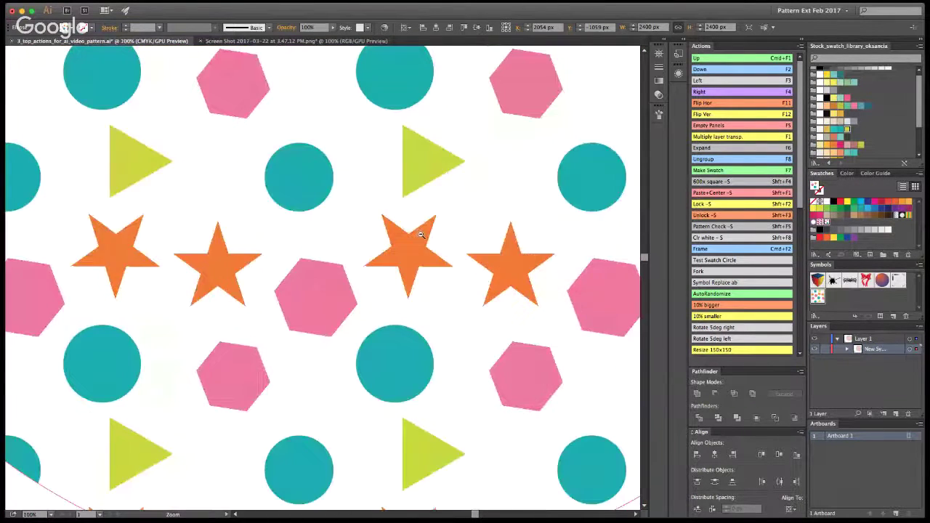
pyautogui.keyDown('alt'); pyautogui.click(293, 206); pyautogui.keyUp('alt')
pyautogui.keyDown('alt'); pyautogui.click(293, 206); pyautogui.keyUp('alt')
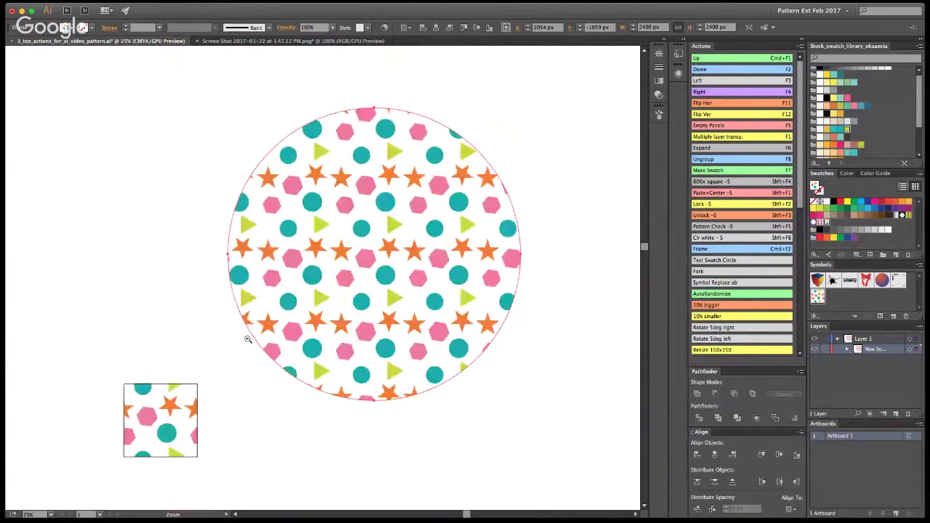
# - Draw a dark blue rectangle about 571 by 563 px over the pattern tile and send it to the back
pyautogui.click(224, 347)
pyautogui.moveTo(224, 348); pyautogui.dragTo(231, 347)
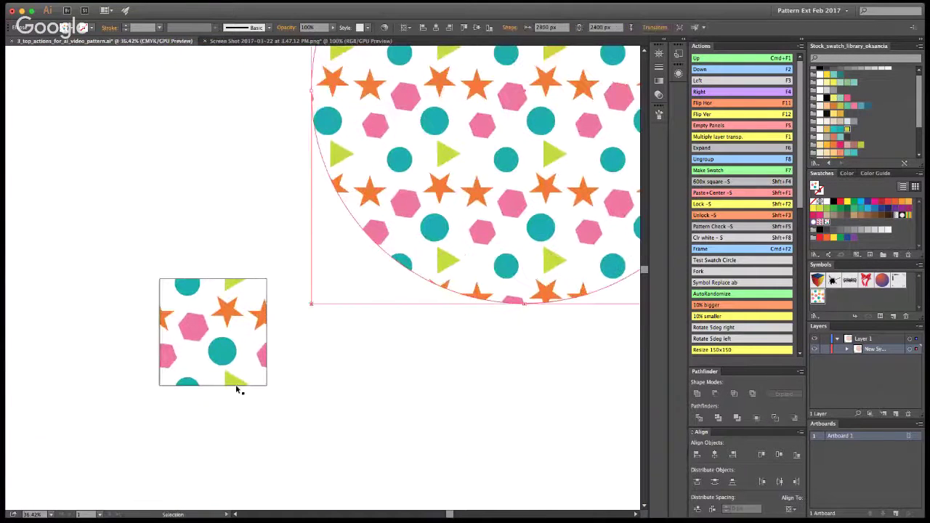
pyautogui.click(340, 368)
pyautogui.press('y')
pyautogui.press('m')
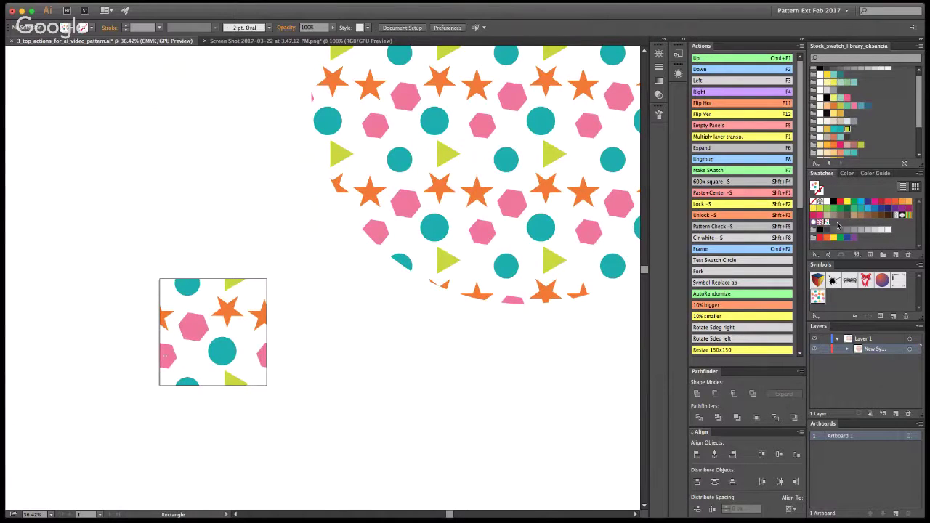
pyautogui.click(888, 210)
pyautogui.moveTo(160, 282); pyautogui.dragTo(266, 384)
pyautogui.press('a')
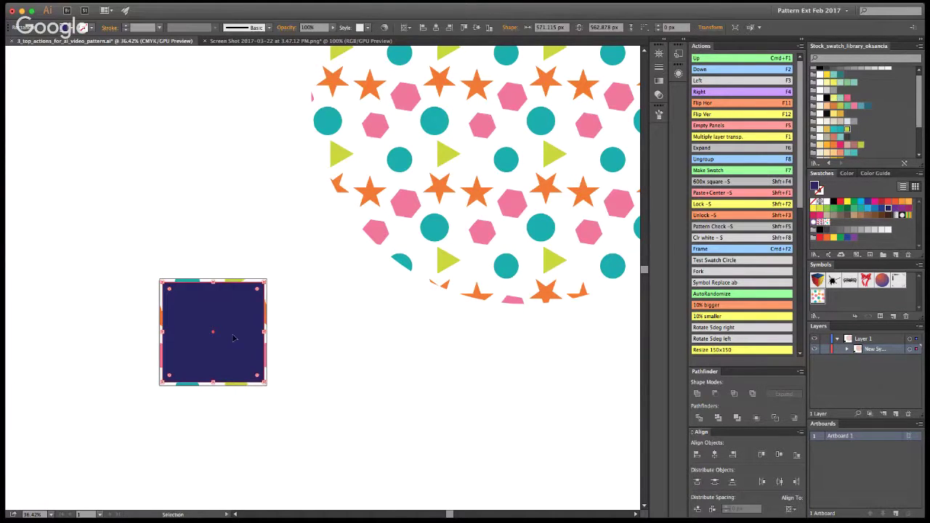
pyautogui.press('super+shift+bracketleft')
pyautogui.press('v')
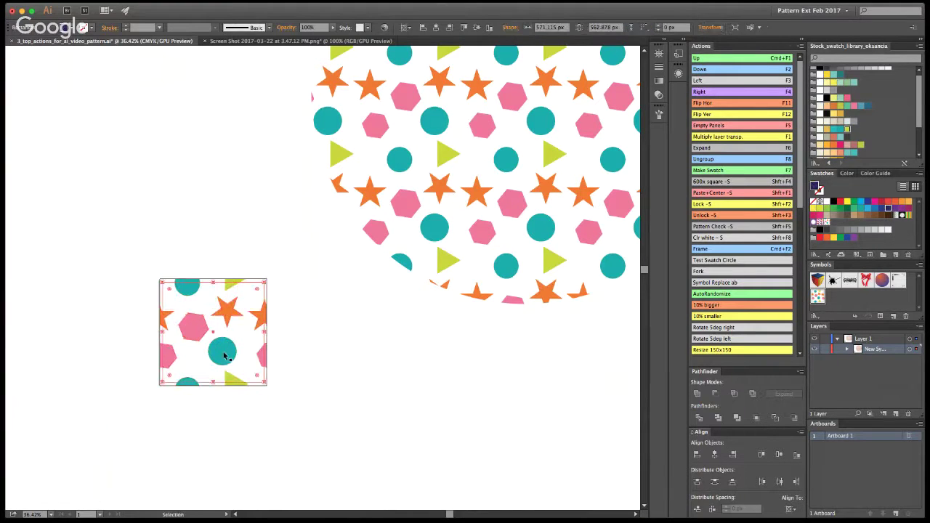
# - Isolate the tile's group, delete its white background square, and leave isolation mode
pyautogui.doubleClick(245, 358)
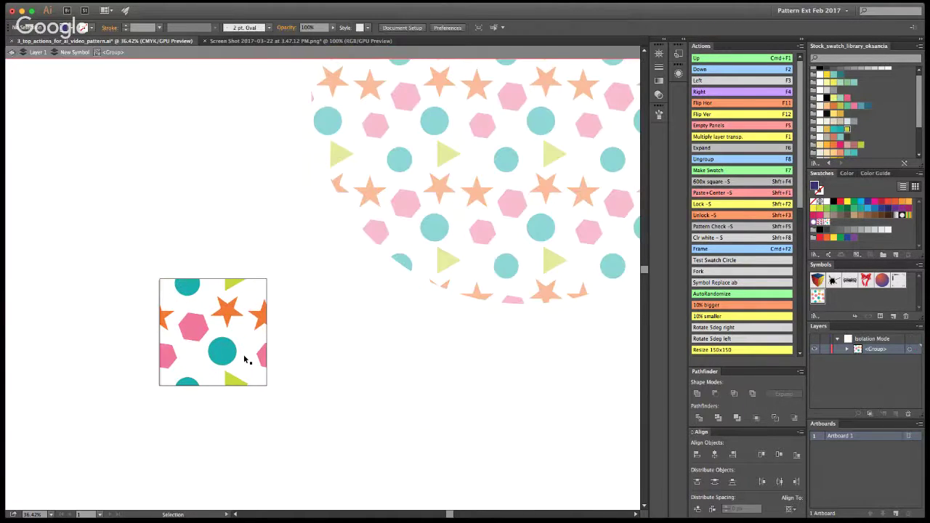
pyautogui.click(244, 359)
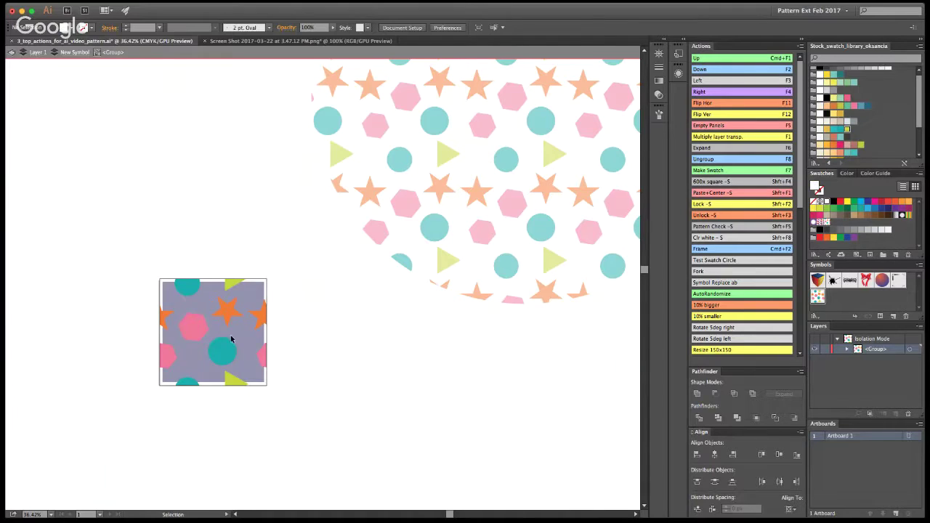
pyautogui.click(11, 53)
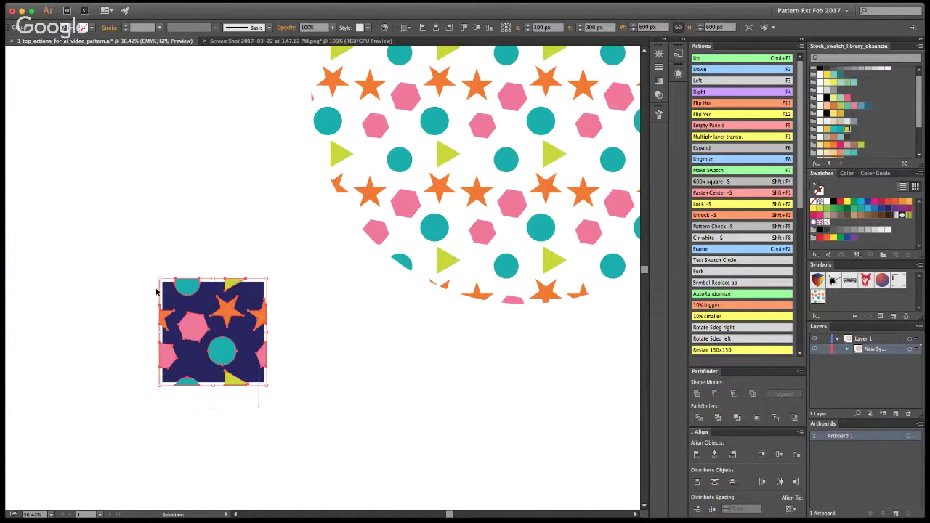
# - Select the tile artwork together with its dark blue background and save it as a new pattern swatch
pyautogui.press('a')
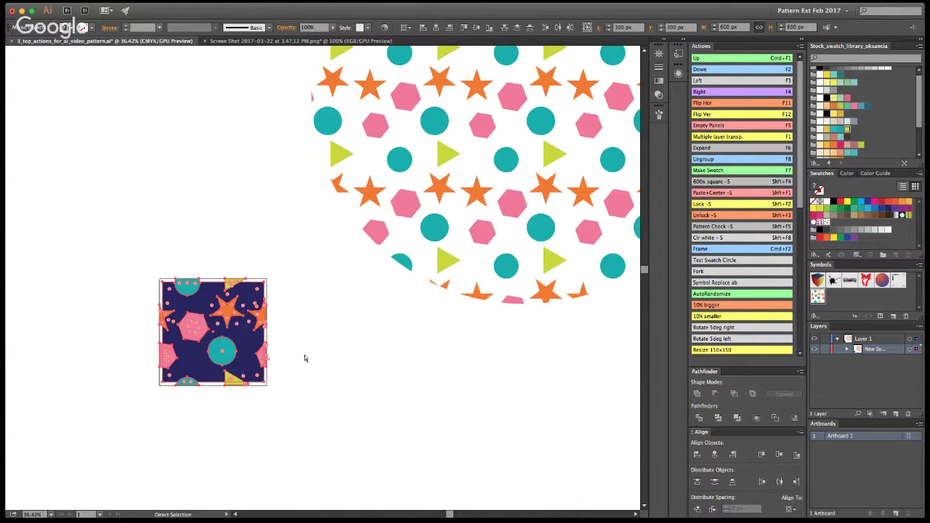
pyautogui.press('v')
pyautogui.moveTo(229, 342); pyautogui.dragTo(646, 323)
# - Replace the white test circle with a new one filled with the dark blue pattern, using the Test Swatch Circle action
pyautogui.click(518, 239)
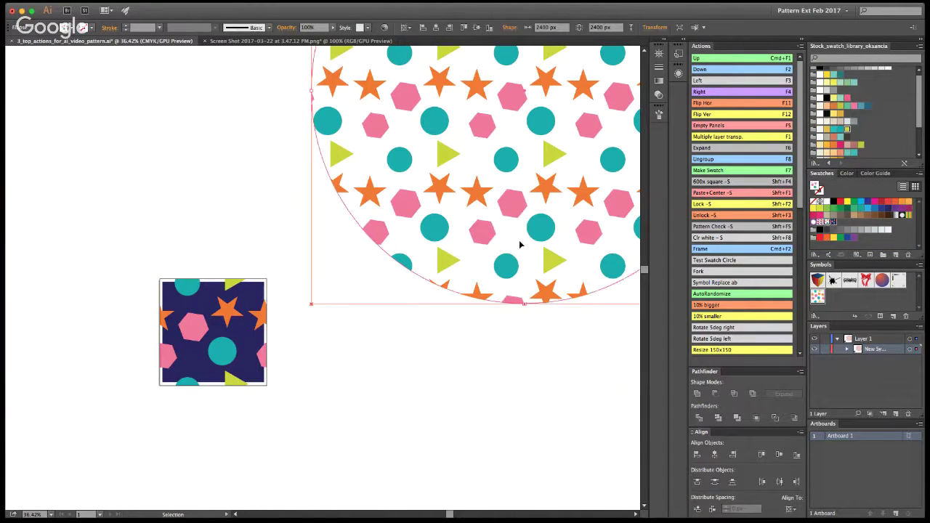
pyautogui.press('Delete')
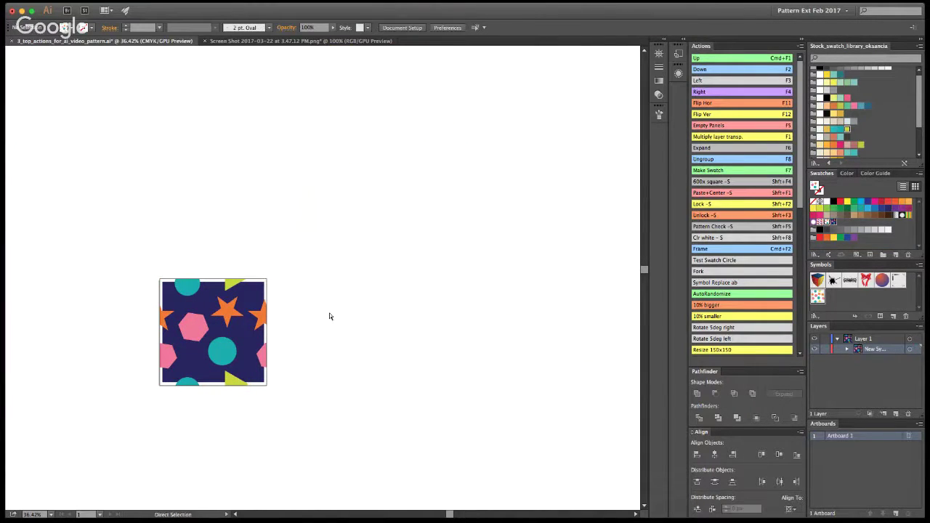
pyautogui.press('super+0')
pyautogui.press('super+1')
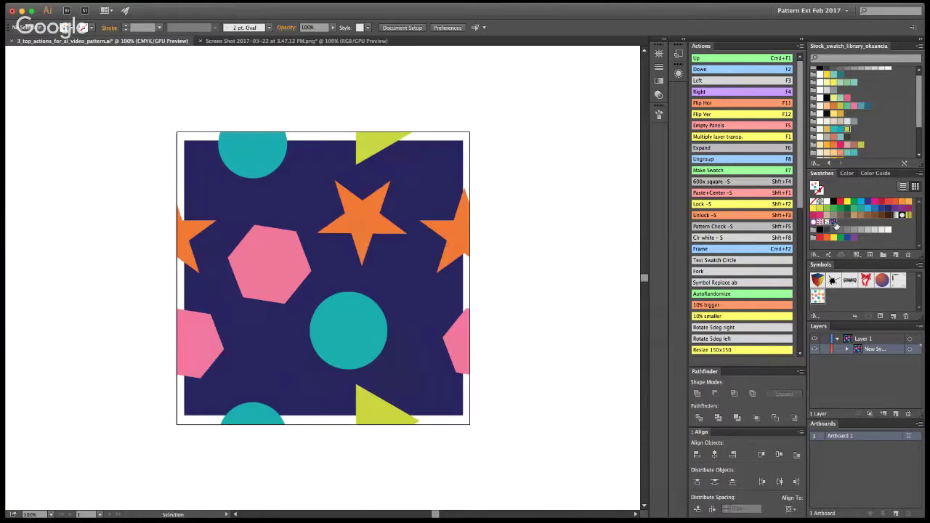
pyautogui.click(726, 262)
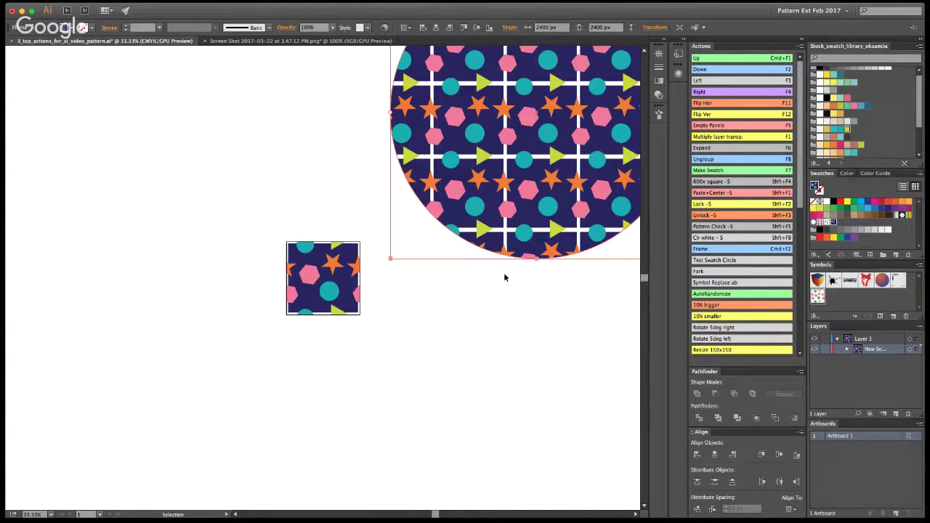
# - Inspect the tile edges in the dark blue test circle and delete the circle
pyautogui.press('z')
pyautogui.click(459, 207)
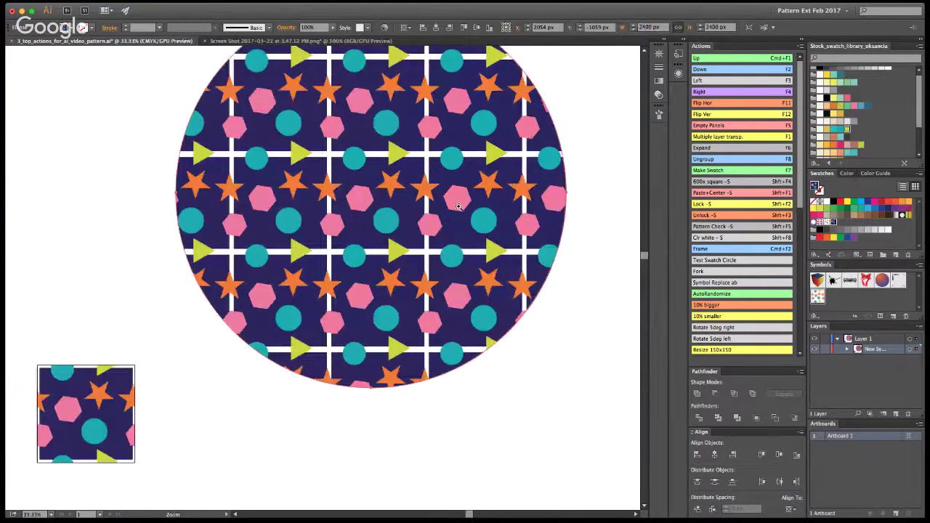
pyautogui.press('super+equal')
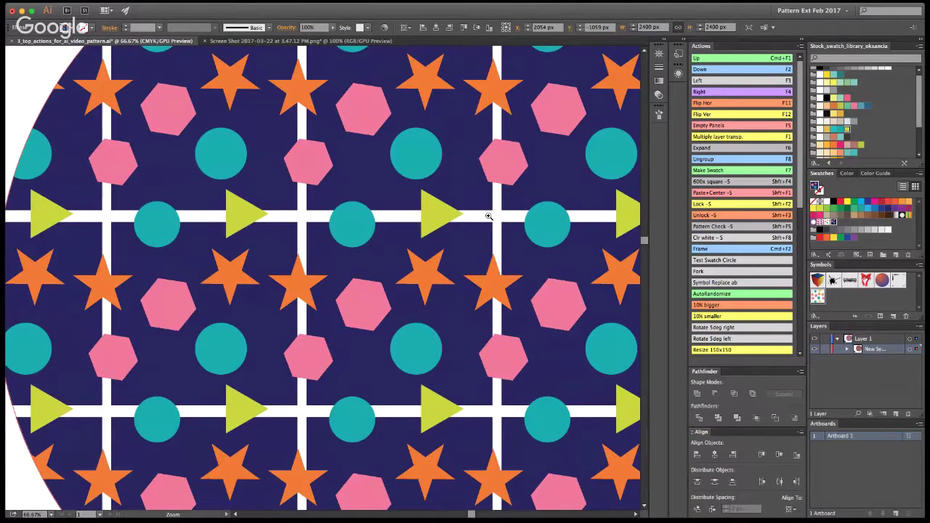
pyautogui.click(421, 269)
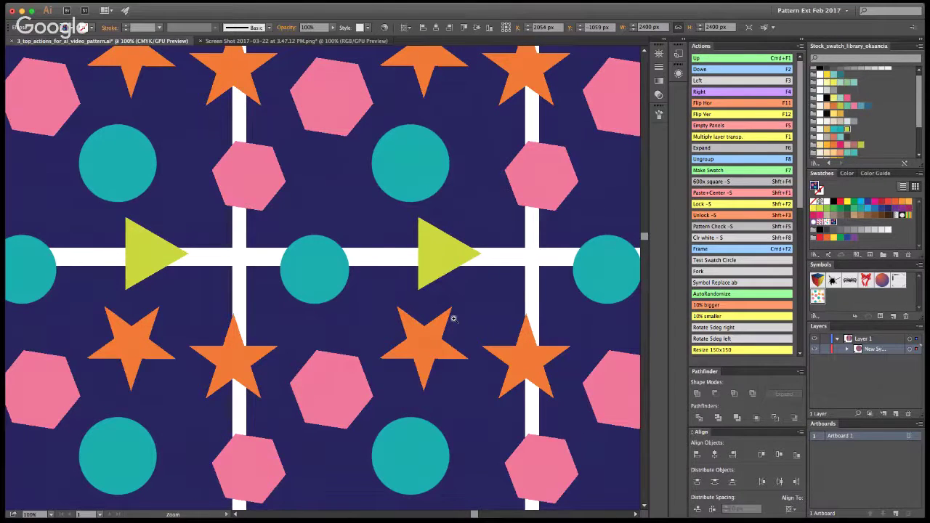
pyautogui.keyDown('alt'); pyautogui.click(454, 318); pyautogui.keyUp('alt')
pyautogui.keyDown('alt'); pyautogui.click(454, 319); pyautogui.keyUp('alt')
pyautogui.keyDown('alt'); pyautogui.click(371, 218); pyautogui.keyUp('alt')
pyautogui.keyDown('alt'); pyautogui.click(371, 217); pyautogui.keyUp('alt')
pyautogui.press('v')
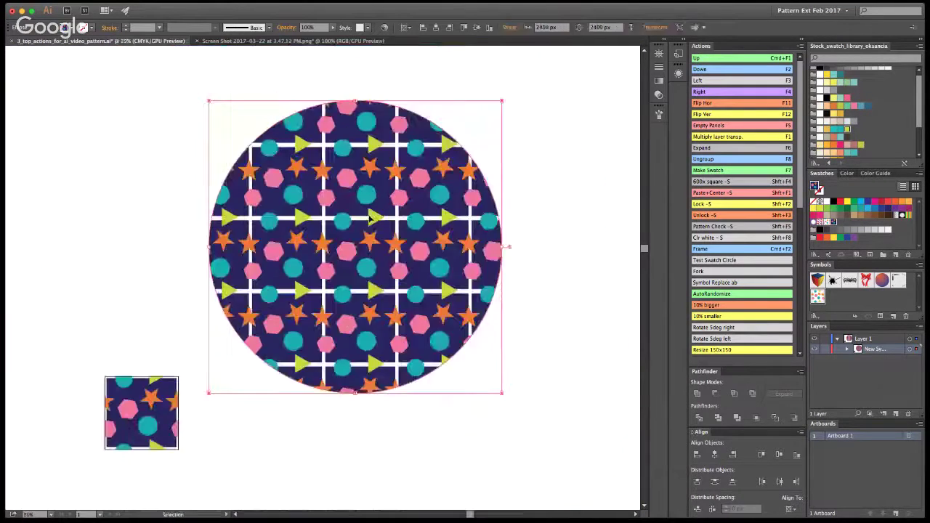
pyautogui.press('Delete')
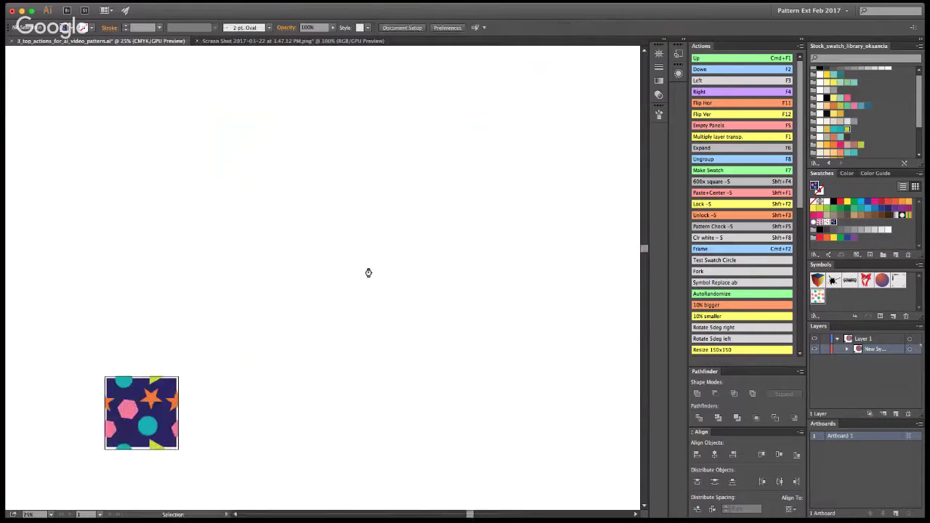
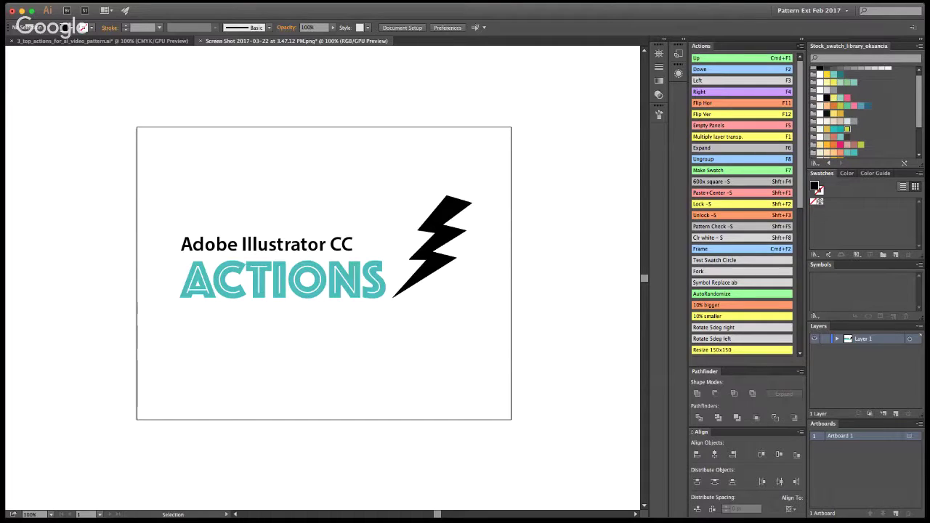
# - Switch the Actions panel from button mode to the list view and show the end of the custom actions set
pyautogui.click(727, 157)
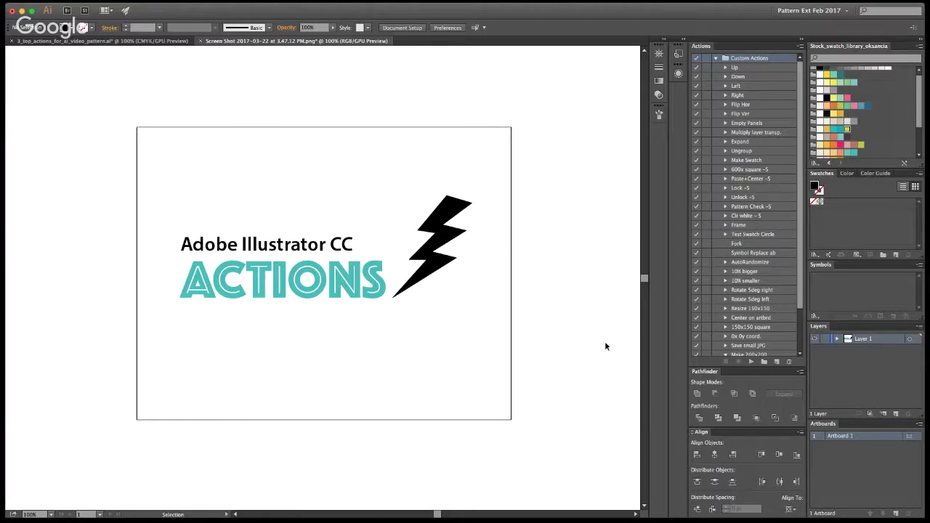
pyautogui.scroll(-3, 744, 237)
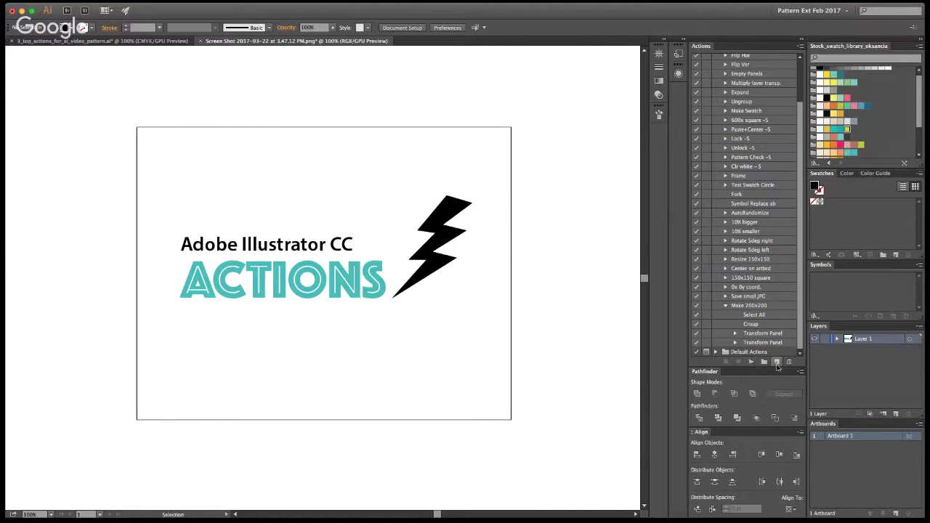
# - Draw a square about 83 pt wide above the artboard and fill it with pink
pyautogui.press('m')
pyautogui.moveTo(348, 80); pyautogui.dragTo(389, 121)
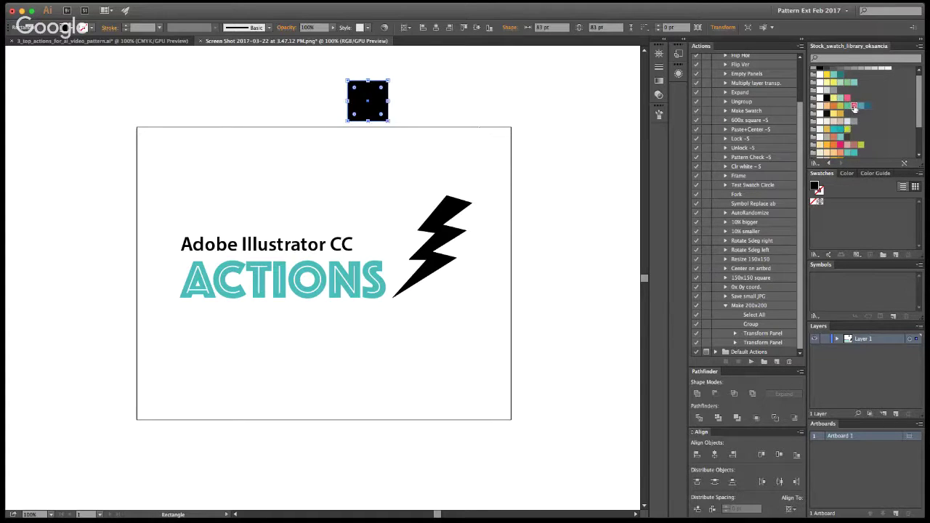
pyautogui.click(854, 105)
# - Record a new action named Test that copies the pink square, pastes it in front, scales it to 150% and moves it right
pyautogui.press('v')
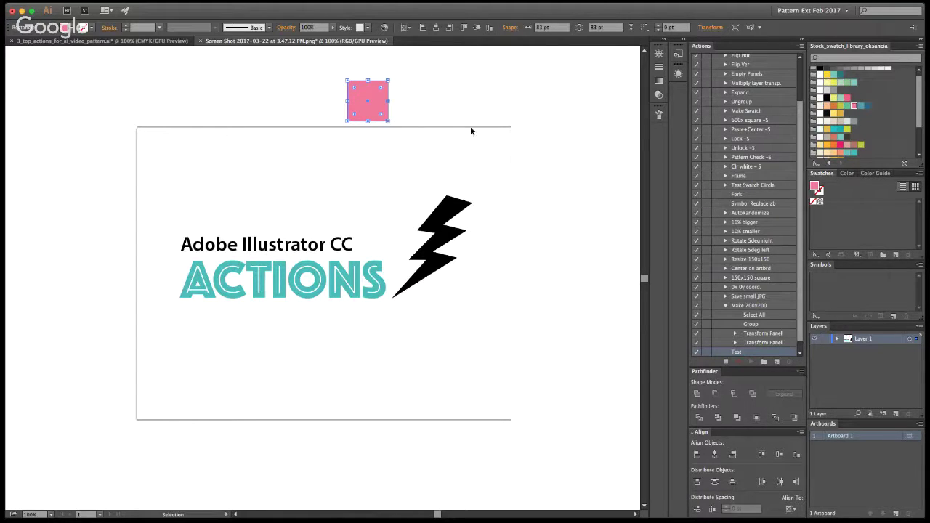
pyautogui.hotkey('ctrl', 'c')
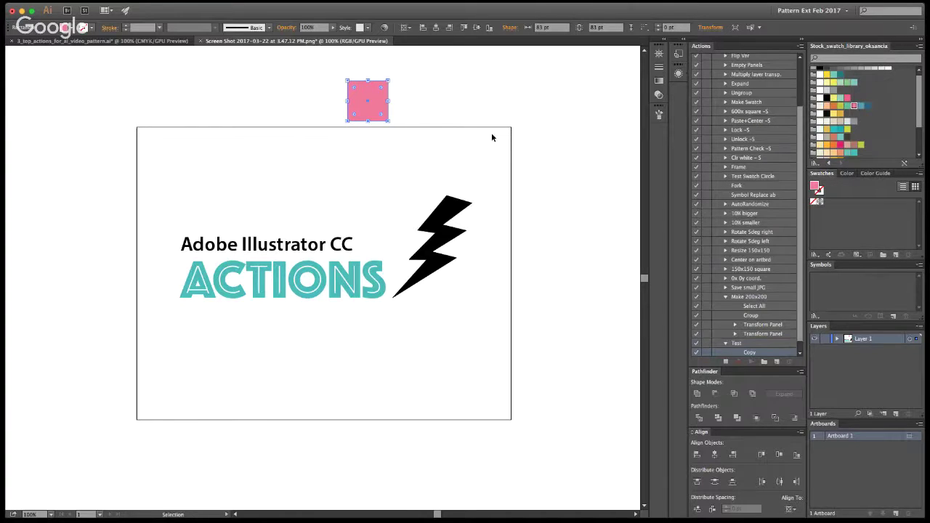
pyautogui.press('a')
pyautogui.press('v')
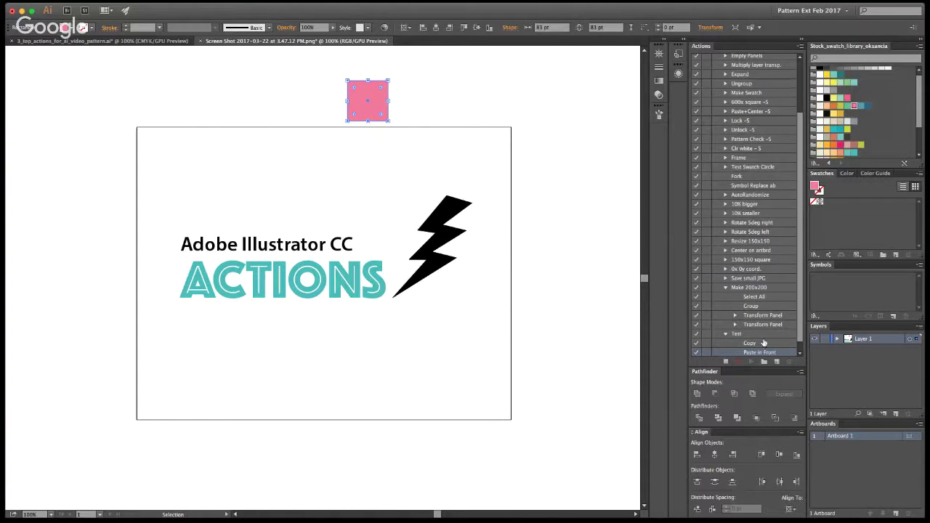
pyautogui.hotkey('ctrl', 'f')
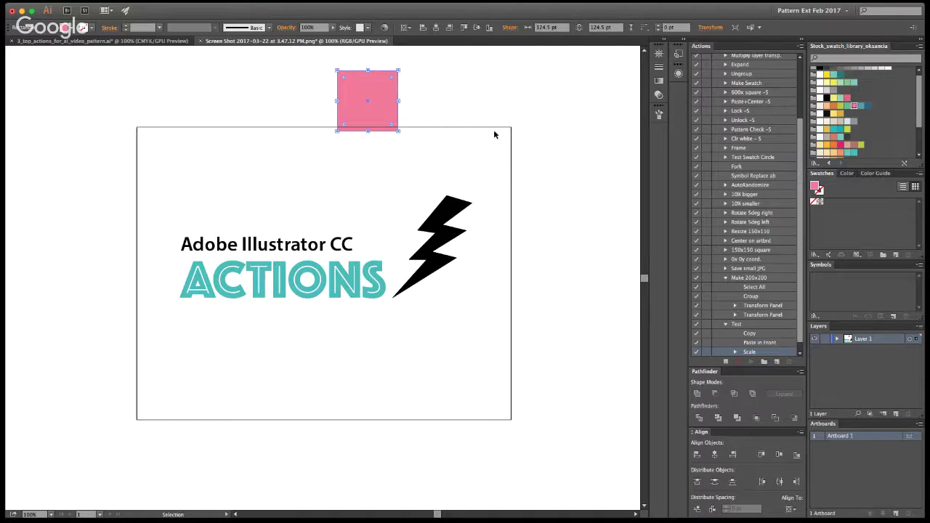
pyautogui.moveTo(368, 108); pyautogui.dragTo(452, 108)
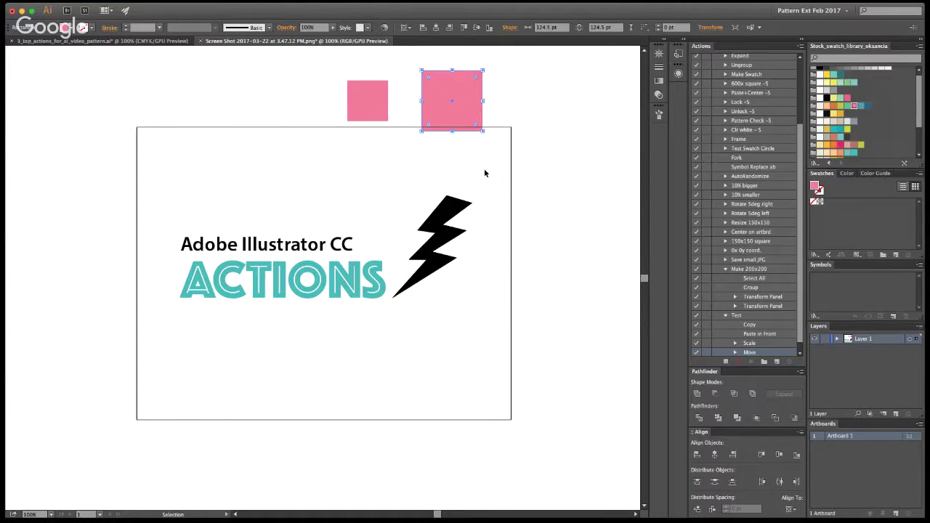
pyautogui.click(580, 200)
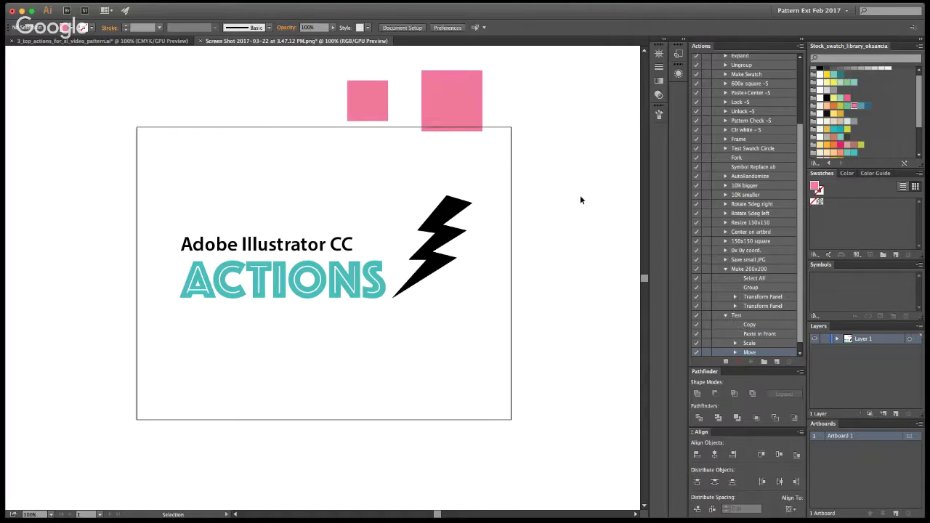
# - Examine the recorded settings of the Scale and Move steps in the Test action
pyautogui.click(735, 343)
pyautogui.scroll(-3, 747, 303)
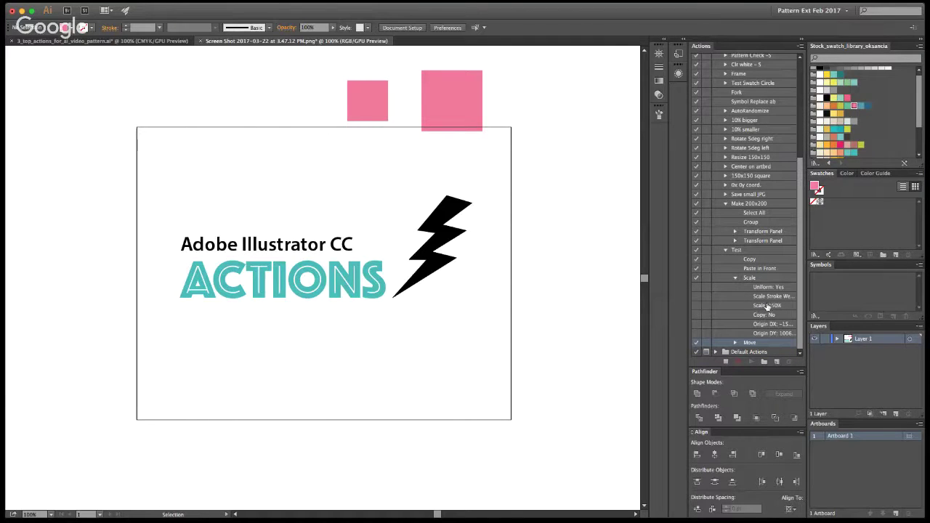
pyautogui.click(735, 343)
pyautogui.scroll(-1, 747, 304)
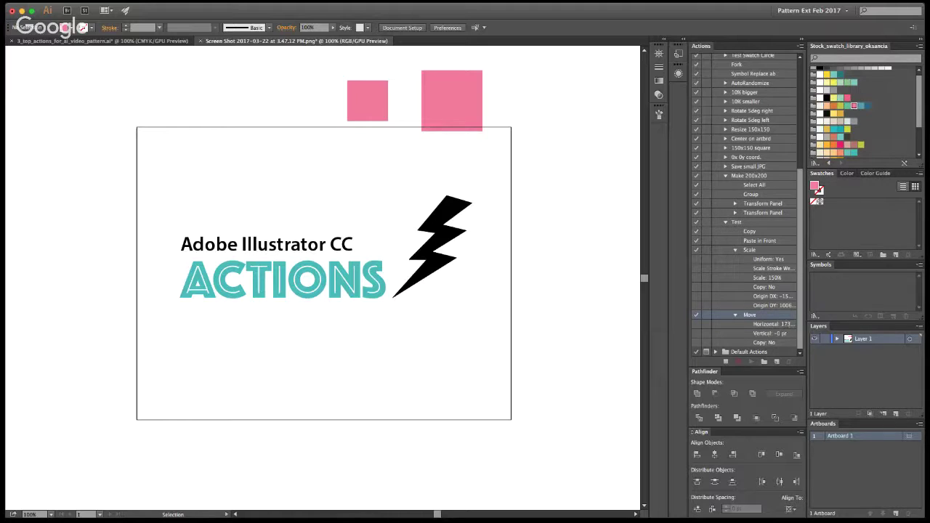
# - Stop recording the action and delete the enlarged pink square
pyautogui.click(724, 364)
pyautogui.click(463, 104)
pyautogui.press('Delete')
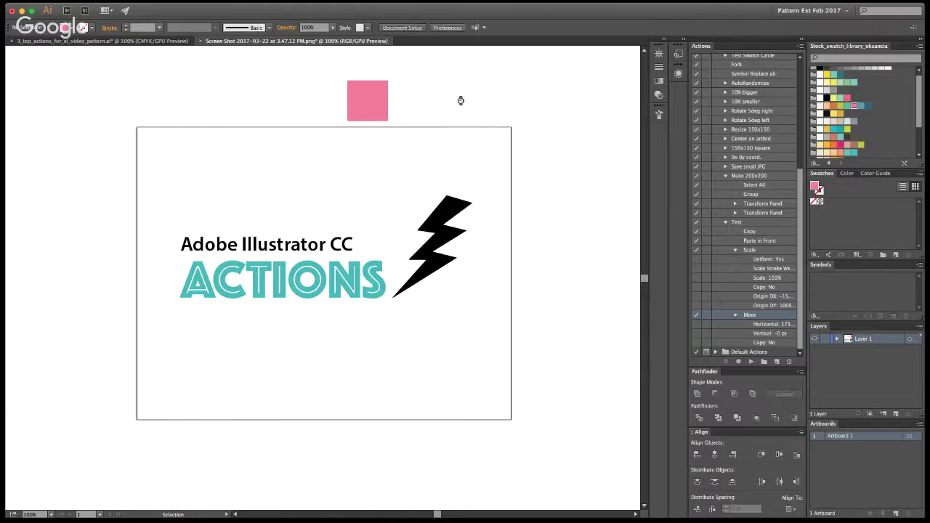
# - Play the Test action twice on the small pink square, removing the enlarged copy each time
pyautogui.click(367, 105)
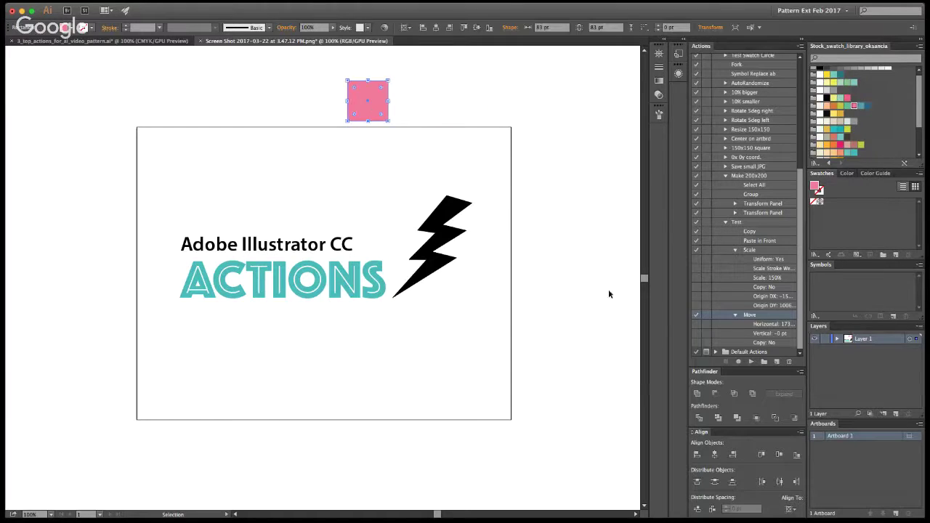
pyautogui.click(737, 222)
pyautogui.click(751, 363)
pyautogui.click(559, 152)
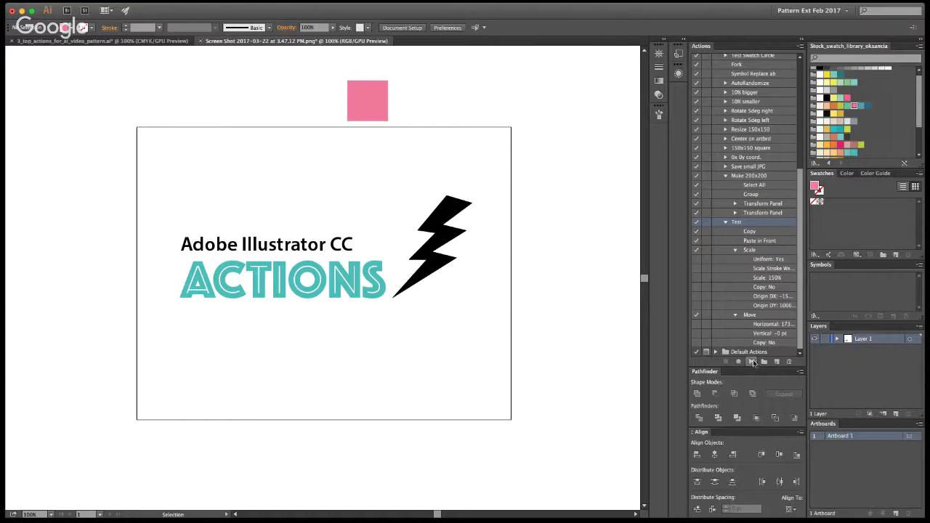
pyautogui.click(384, 110)
pyautogui.click(751, 361)
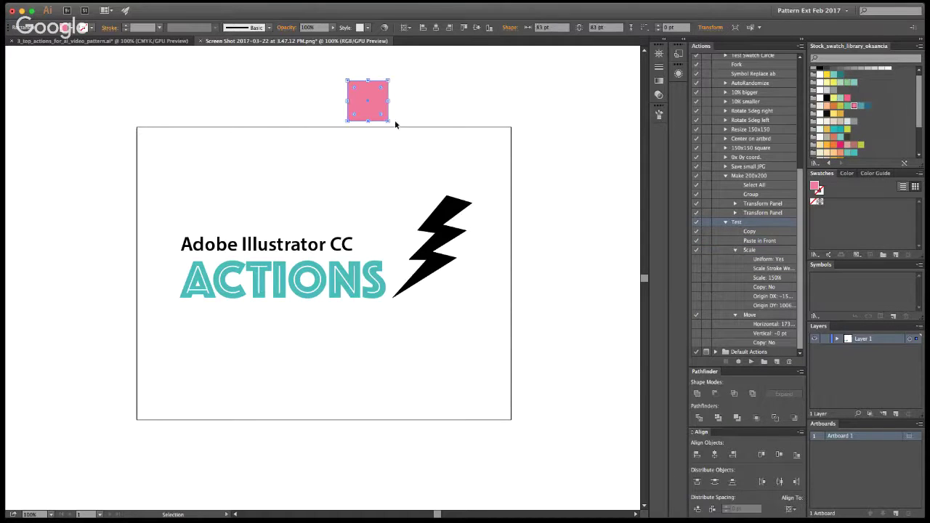
pyautogui.click(452, 100)
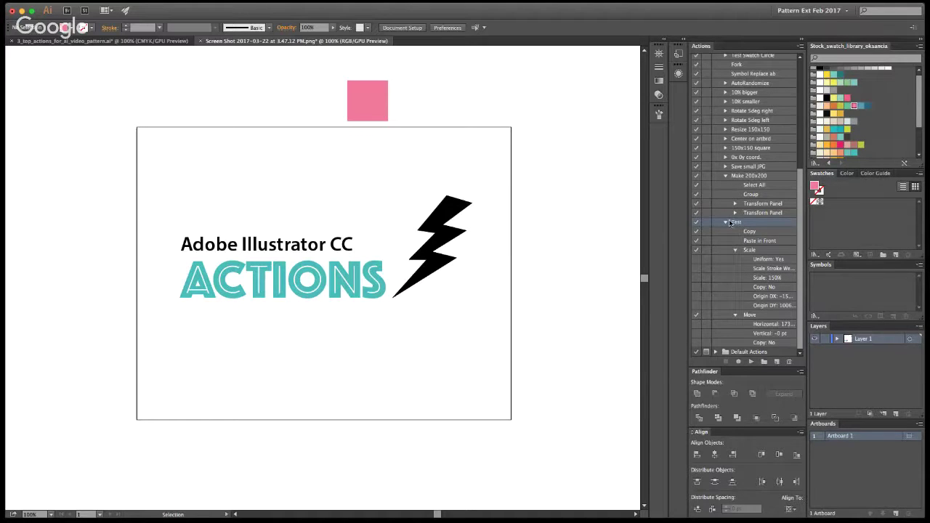
# - Reselect the pink square and delete the Test action from the custom set
pyautogui.click(372, 101)
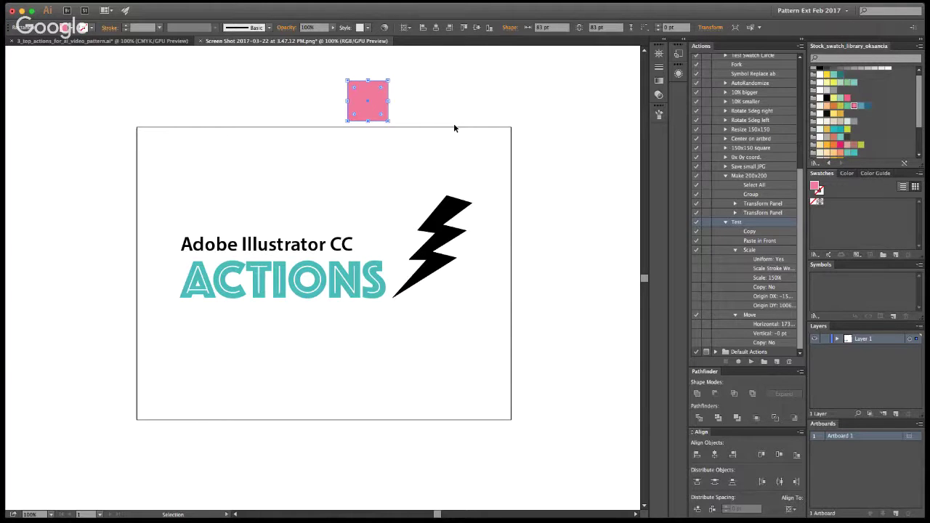
pyautogui.click(630, 252)
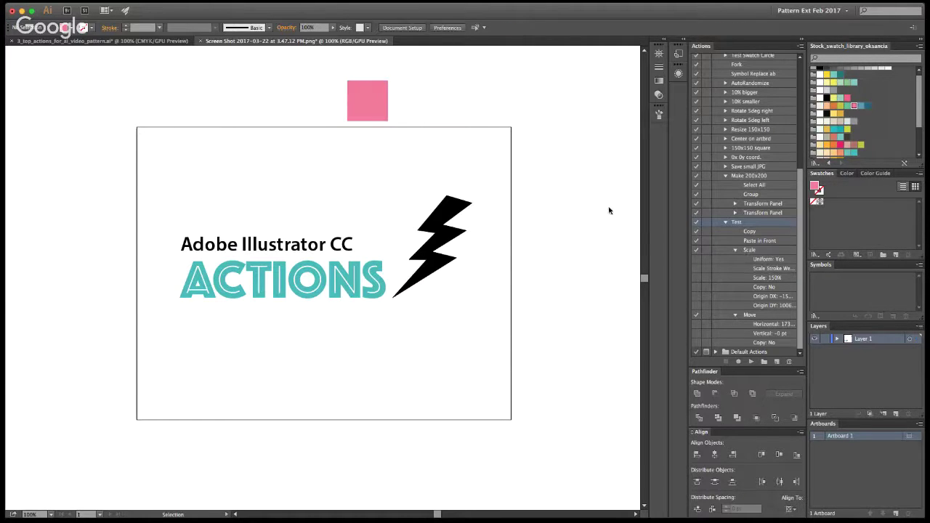
pyautogui.click(354, 114)
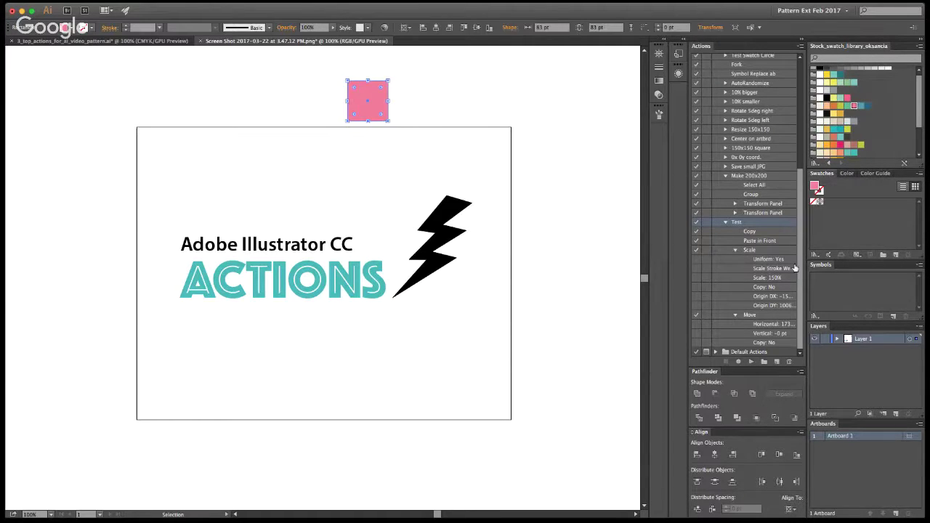
pyautogui.click(750, 250)
pyautogui.click(726, 223)
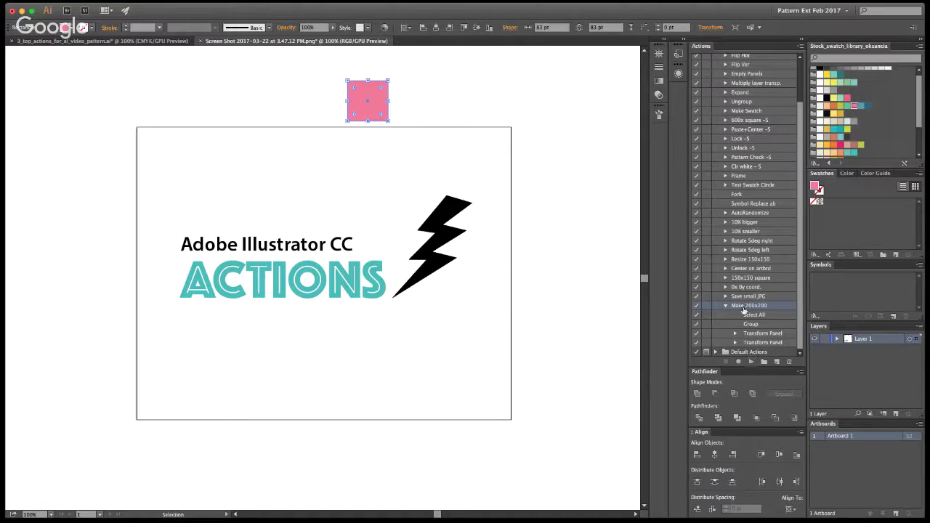
# - Start recording a new action named test after Make 200x200 and fill the pink square with green
pyautogui.click(769, 344)
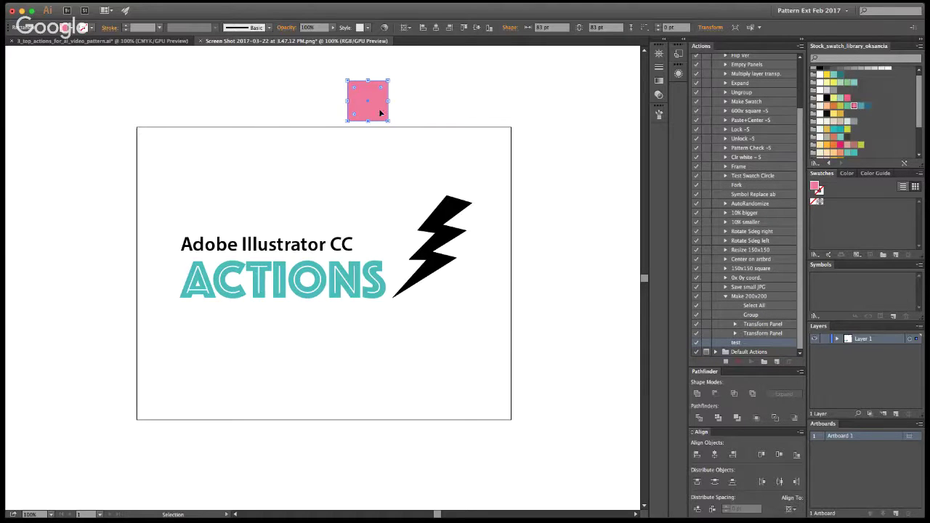
pyautogui.click(847, 82)
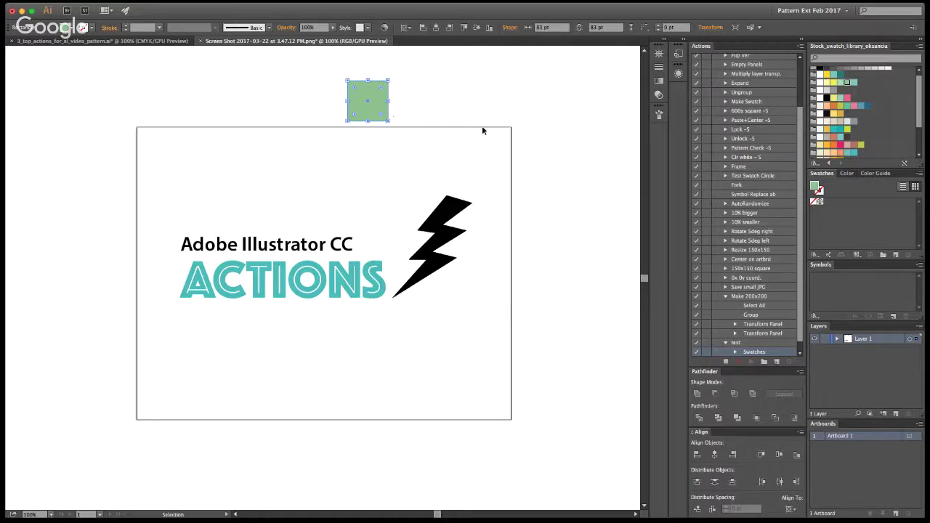
# - Duplicate the green square diagonally down and to the right so the two overlap, and select both squares
pyautogui.moveTo(365, 108); pyautogui.dragTo(379, 121)
pyautogui.click(436, 114)
pyautogui.moveTo(429, 143); pyautogui.dragTo(341, 75)
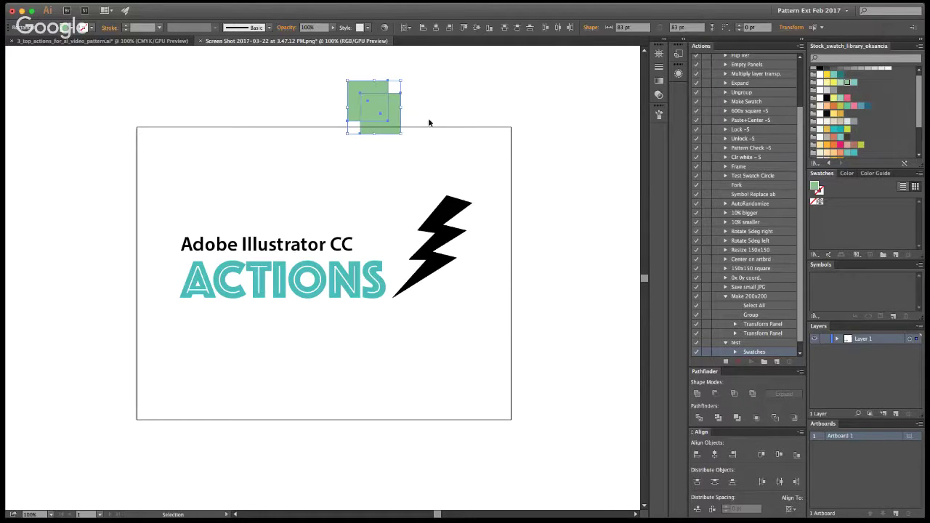
# - Group the two green squares, reflect the group and stop recording the action
pyautogui.press('a')
pyautogui.press('v')
pyautogui.press('super+g')
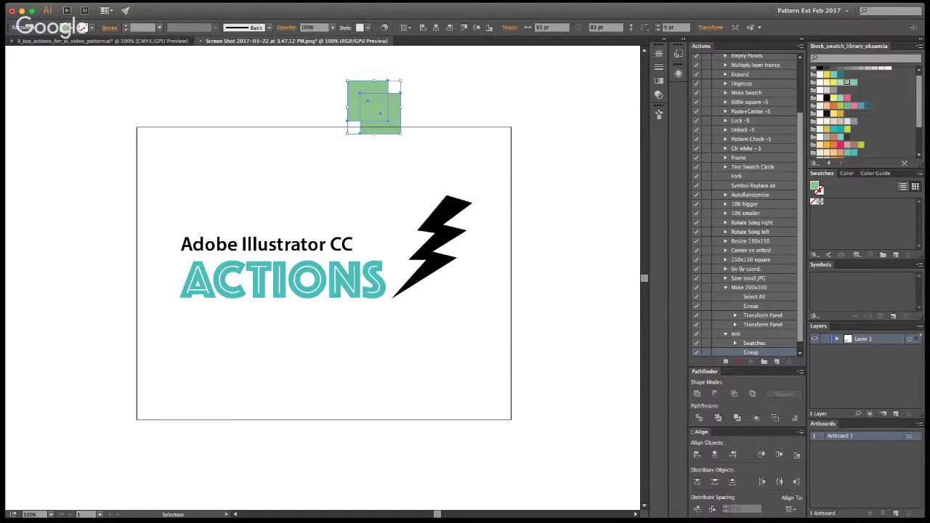
pyautogui.click(492, 186)
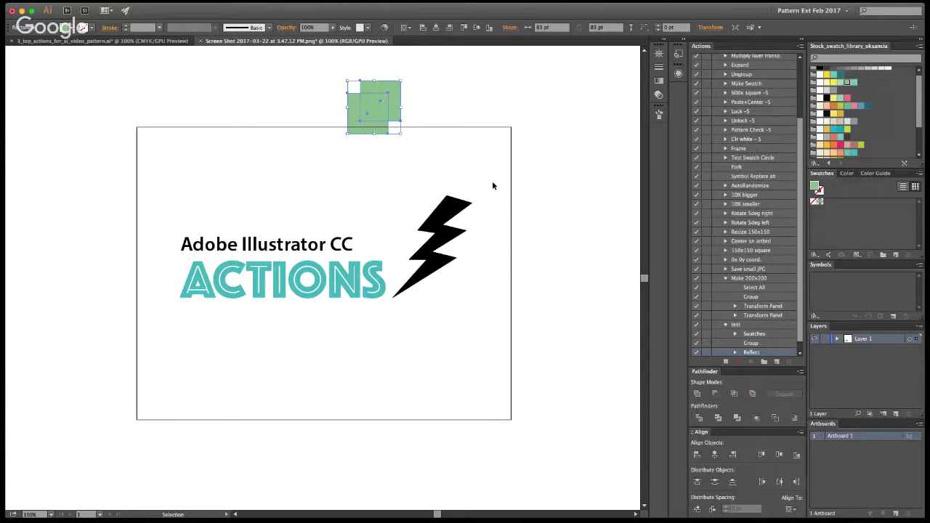
pyautogui.click(432, 107)
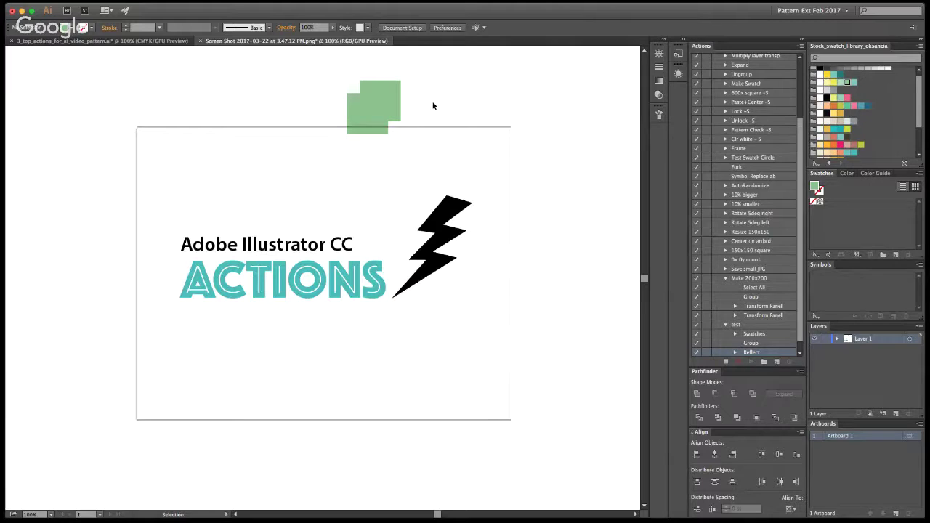
pyautogui.click(725, 361)
# - Isolate the green group, delete its lower-left square and exit isolation
pyautogui.doubleClick(375, 114)
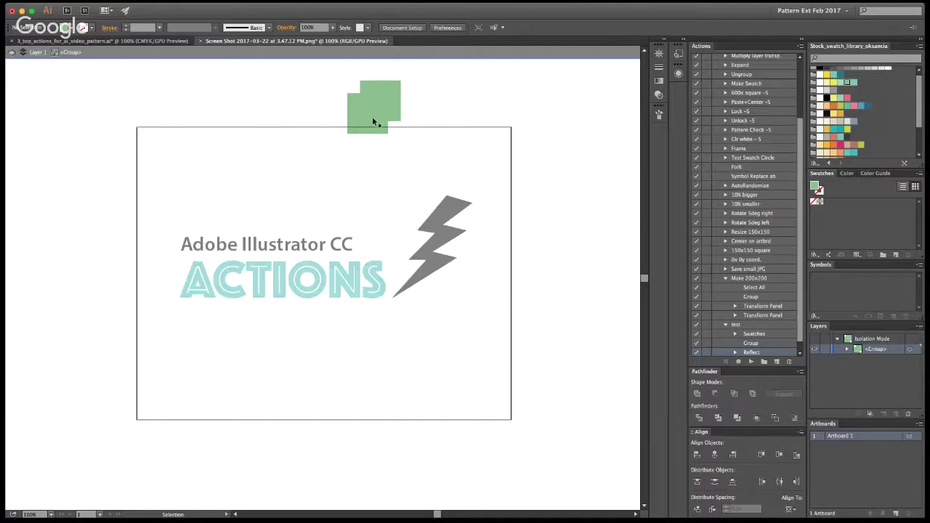
pyautogui.click(372, 117)
pyautogui.press('Delete')
pyautogui.click(11, 53)
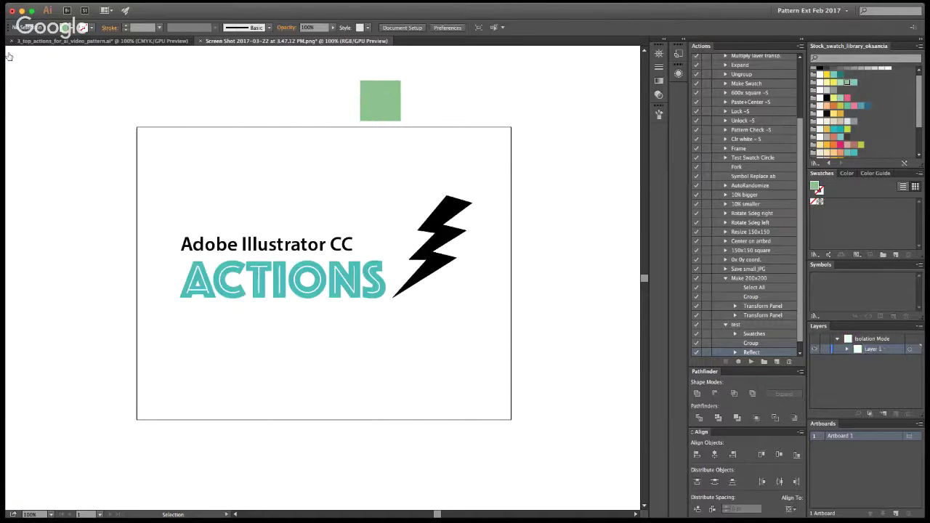
# - Play the whole test action on the remaining green square
pyautogui.click(395, 109)
pyautogui.click(737, 325)
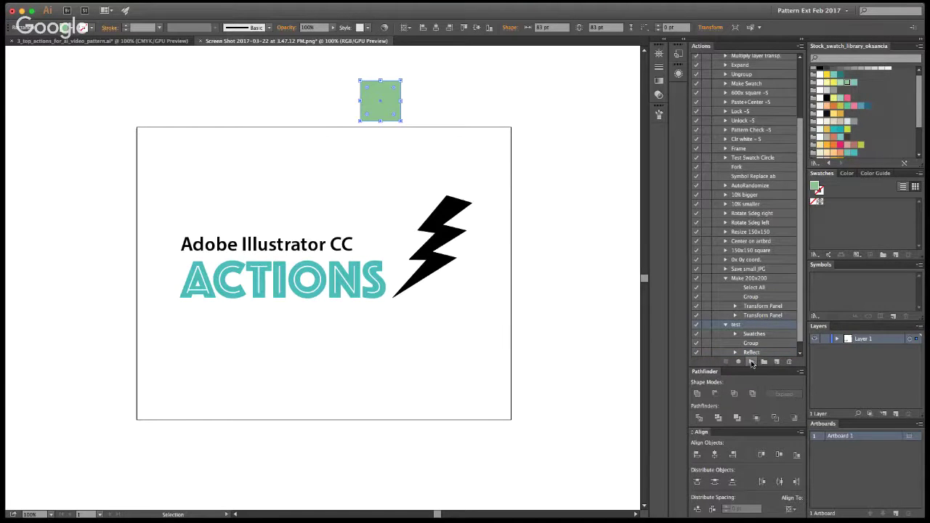
pyautogui.click(753, 362)
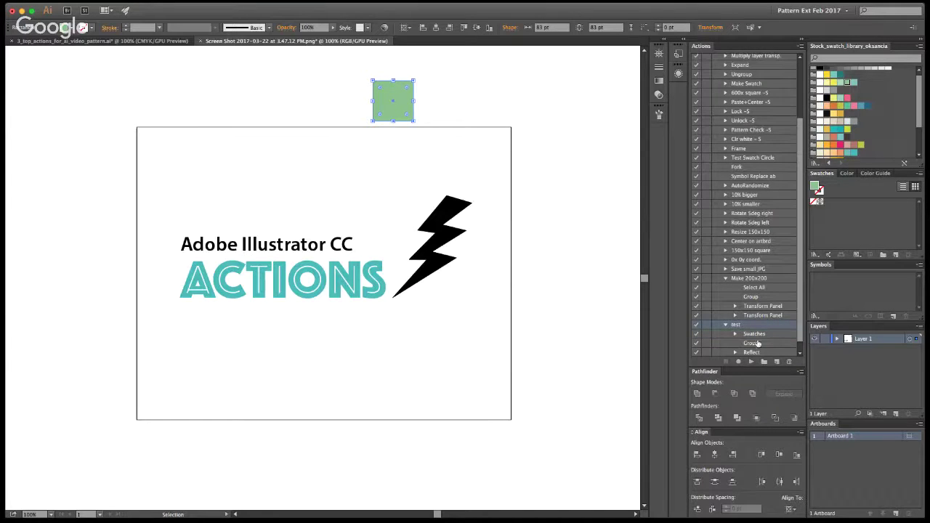
# - Inspect the recorded Swatches step of the test action and delete that step
pyautogui.click(735, 333)
pyautogui.scroll(-1, 738, 334)
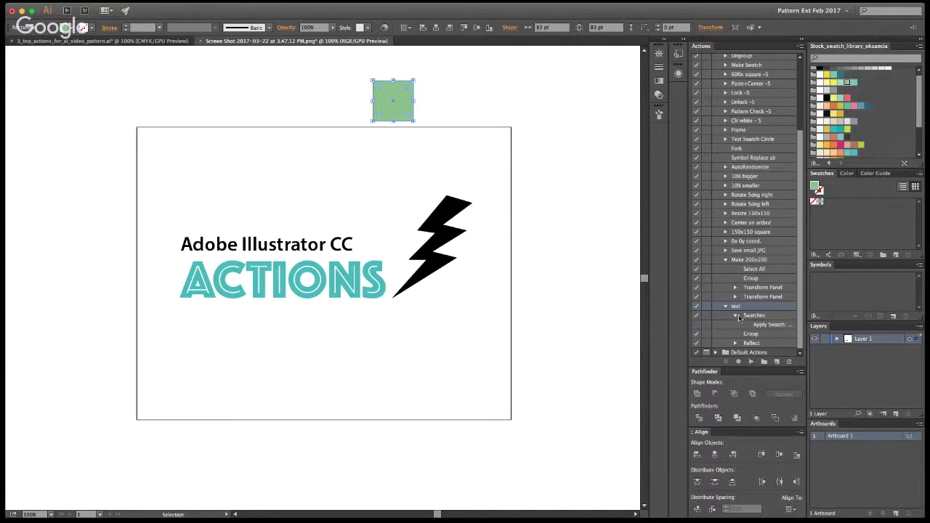
pyautogui.click(739, 318)
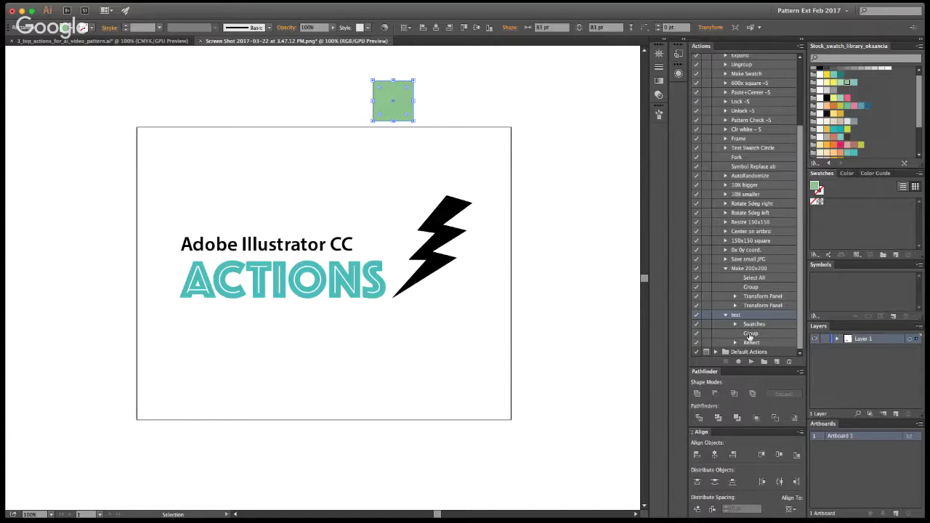
pyautogui.click(772, 329)
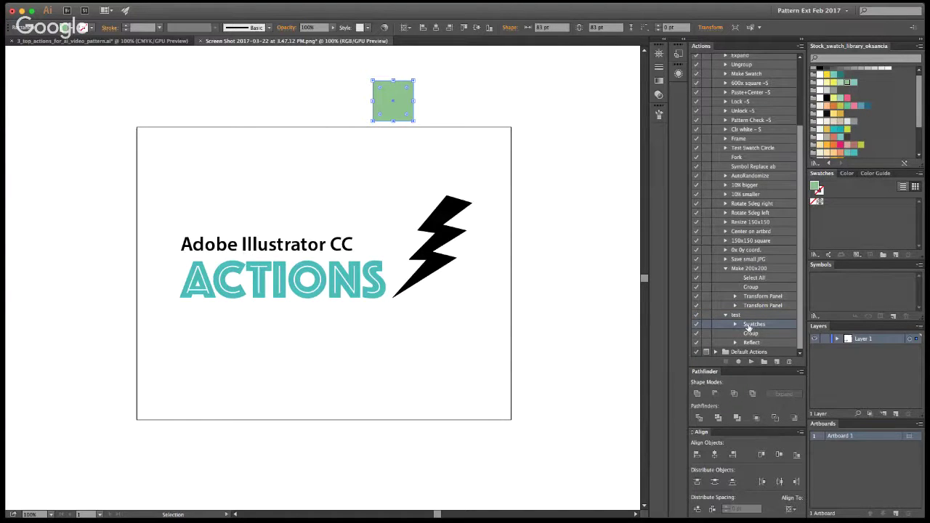
pyautogui.click(789, 361)
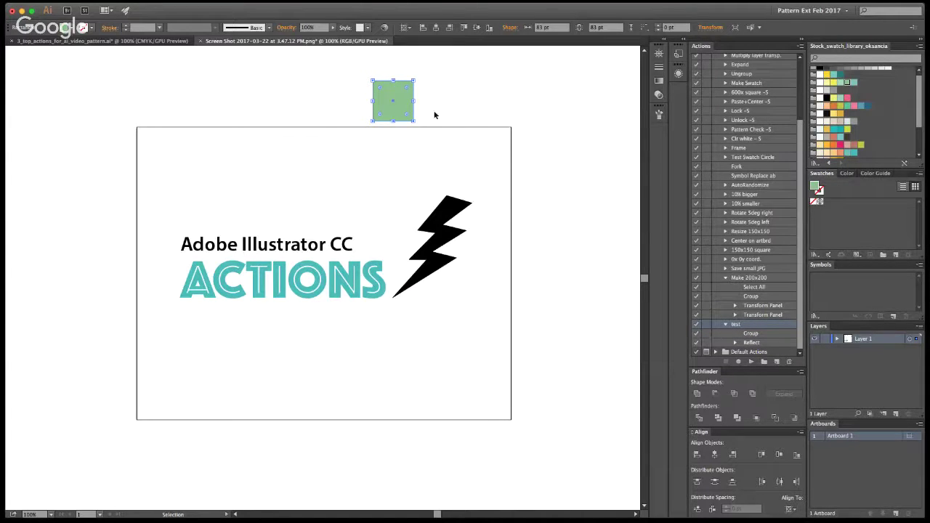
# - Duplicate the green square diagonally so the two overlap, and play the edited test action on both squares
pyautogui.click(421, 131)
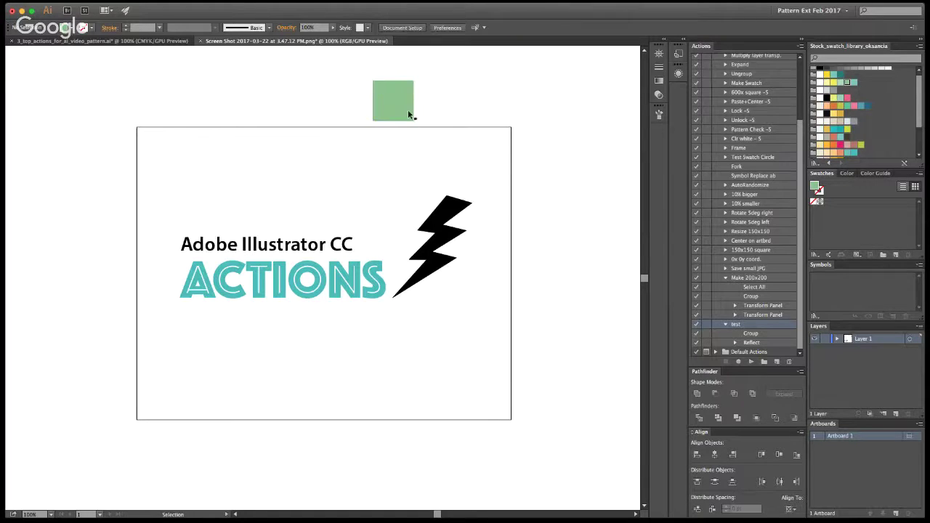
pyautogui.click(399, 112)
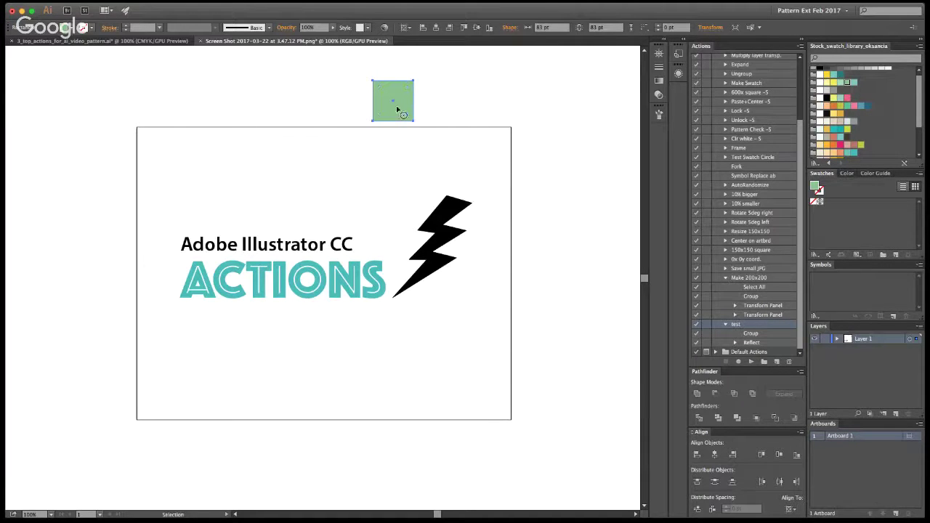
pyautogui.moveTo(399, 114); pyautogui.dragTo(452, 130)
pyautogui.hotkey('ctrl', 'z')
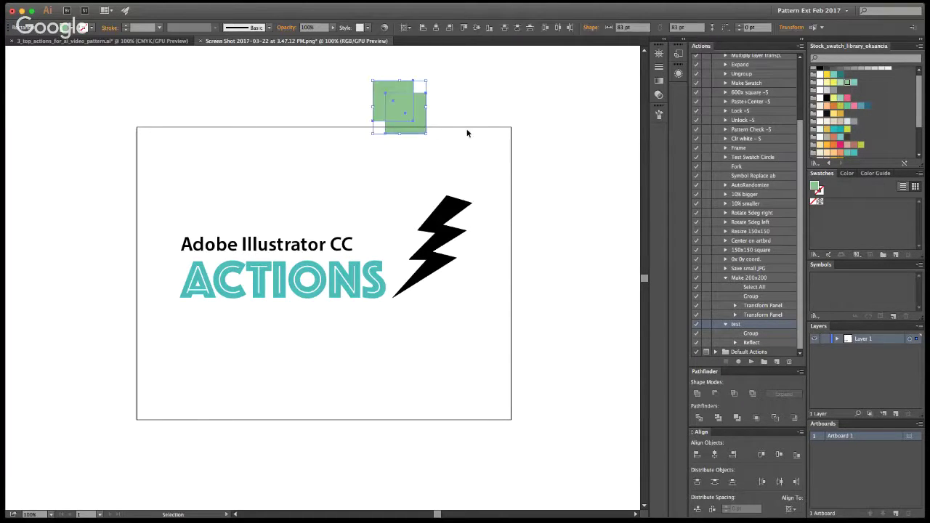
pyautogui.hotkey('ctrl', 'shift', 'z')
pyautogui.click(751, 362)
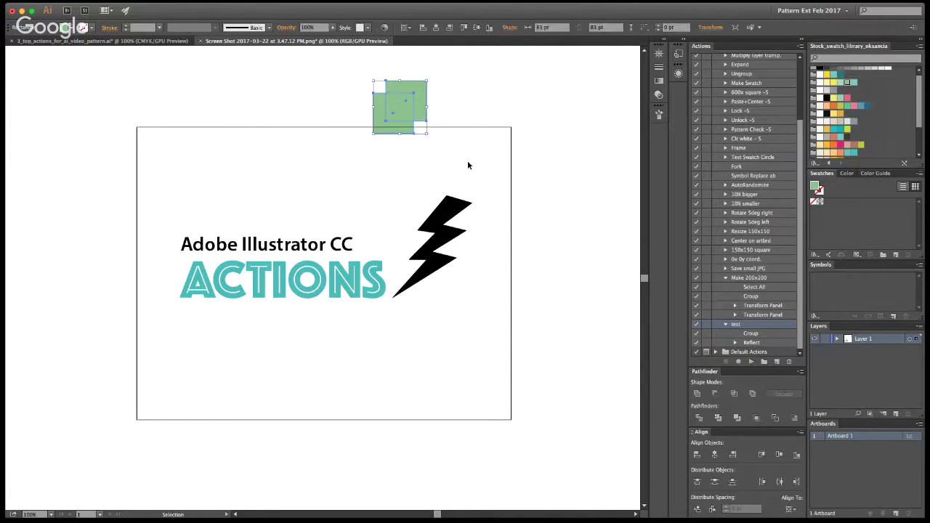
# - Replay the test action several times on the overlapping green squares to repeat the reflection
pyautogui.click(752, 343)
pyautogui.click(763, 326)
pyautogui.click(751, 361)
pyautogui.click(751, 361)
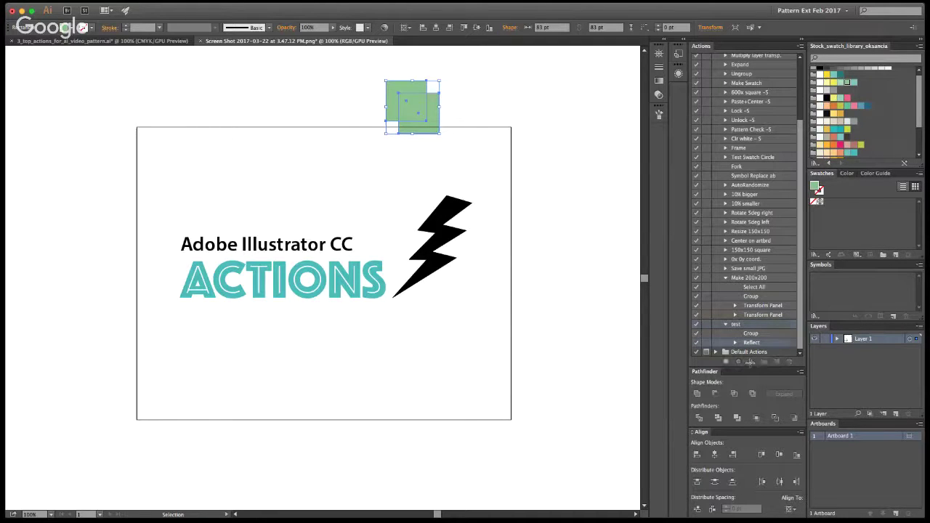
pyautogui.click(750, 362)
pyautogui.click(750, 361)
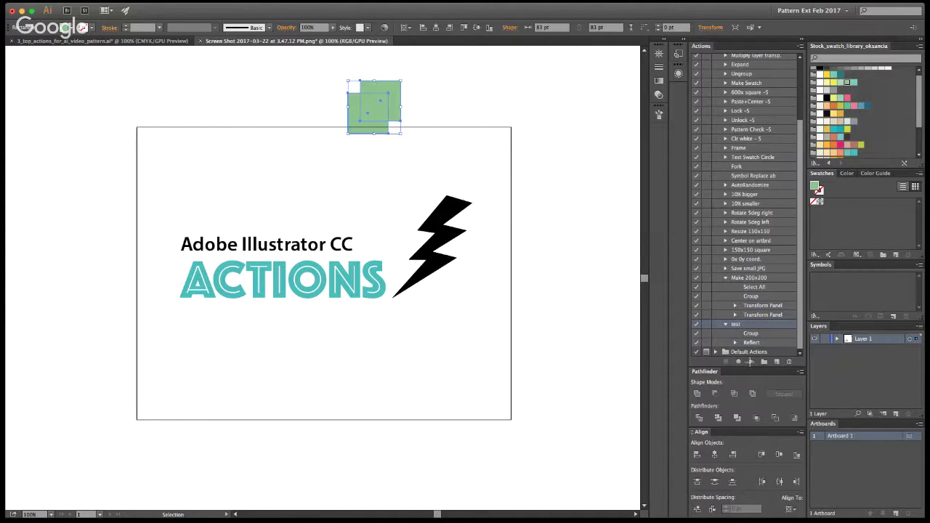
# - Delete the reflected green squares above the artboard
pyautogui.click(443, 109)
pyautogui.click(388, 131)
pyautogui.click(434, 112)
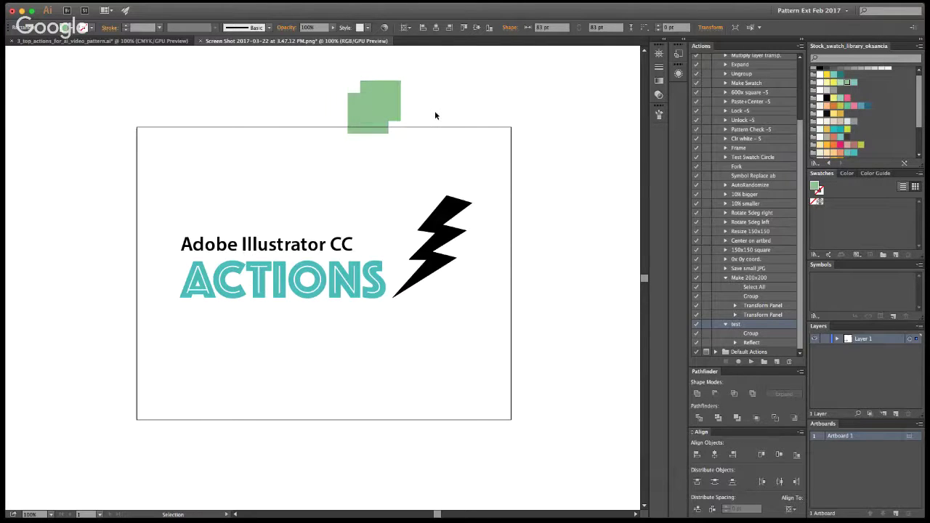
pyautogui.click(382, 95)
pyautogui.press('Delete')
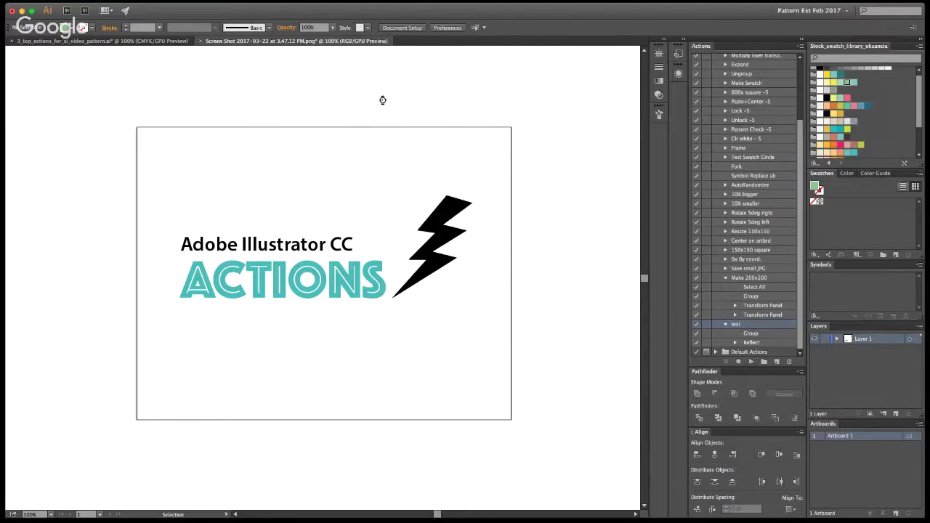